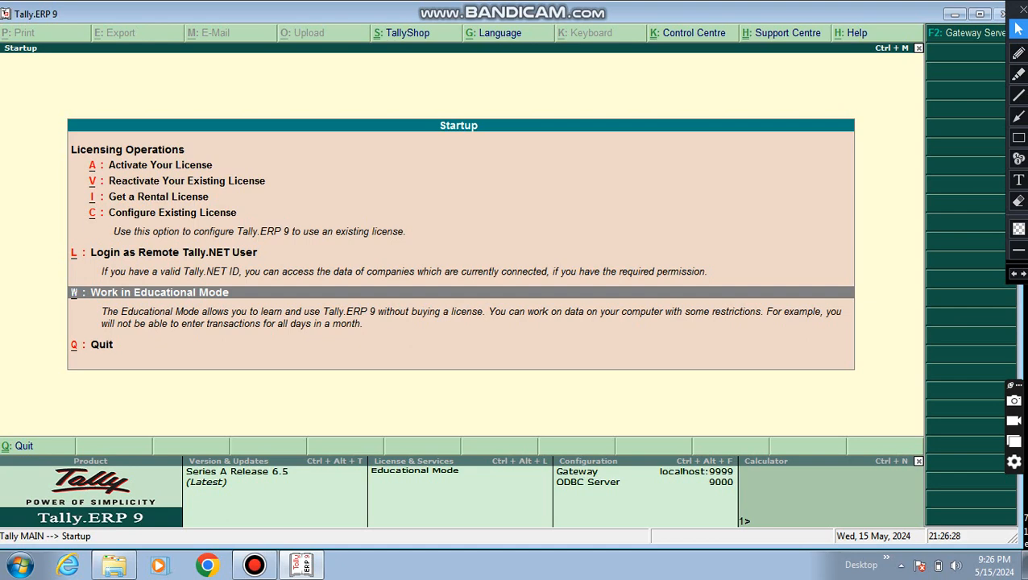
Handwrite "Account" in red across the Startup heading with the pencil and underline it.
click(1018, 53)
mouse_move(285, 104)
mouse_down()
mouse_move(297, 76)
mouse_move(330, 117)
mouse_move(350, 121)
mouse_move(418, 90)
mouse_move(451, 55)
mouse_move(448, 101)
mouse_up()
drag(430, 80, 486, 69)
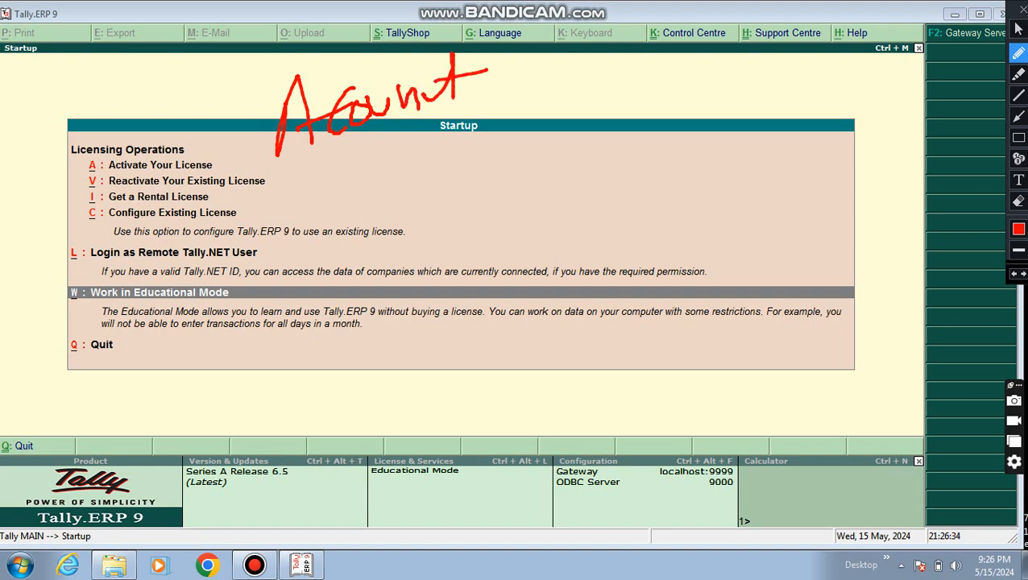
drag(268, 177, 615, 85)
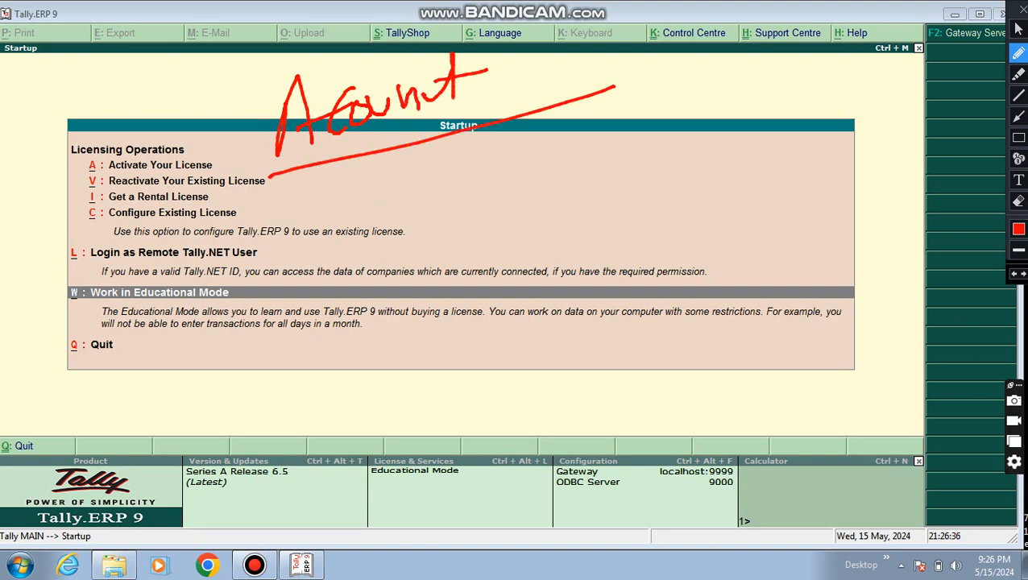
Handwrite an abbreviated start date ending in "A." and "31 - March" across the Startup screen, adding underlines.
mouse_move(415, 171)
mouse_down()
mouse_move(415, 235)
mouse_move(382, 229)
mouse_up()
drag(414, 196, 436, 195)
click(455, 191)
mouse_move(496, 147)
mouse_down()
mouse_move(486, 207)
mouse_move(515, 201)
mouse_move(510, 173)
mouse_up()
mouse_move(591, 130)
mouse_down()
mouse_move(628, 158)
mouse_move(609, 136)
mouse_up()
drag(659, 94, 659, 169)
drag(709, 95, 718, 88)
mouse_move(741, 133)
mouse_down()
mouse_move(793, 103)
mouse_move(841, 109)
mouse_up()
click(855, 71)
mouse_move(859, 74)
mouse_down()
mouse_move(865, 101)
mouse_move(899, 58)
mouse_move(910, 72)
mouse_up()
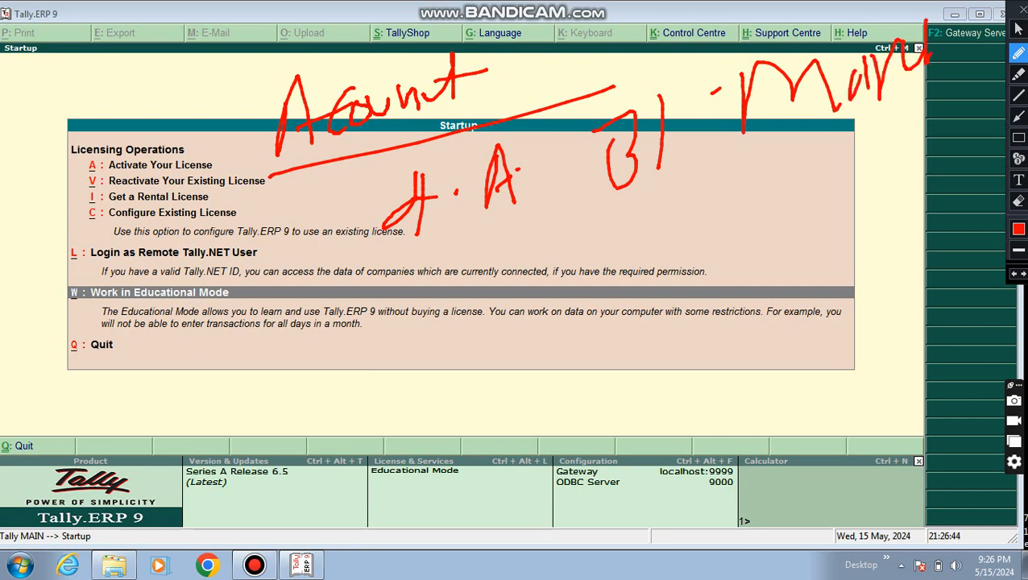
drag(926, 22, 950, 80)
drag(961, 85, 746, 213)
drag(522, 267, 325, 326)
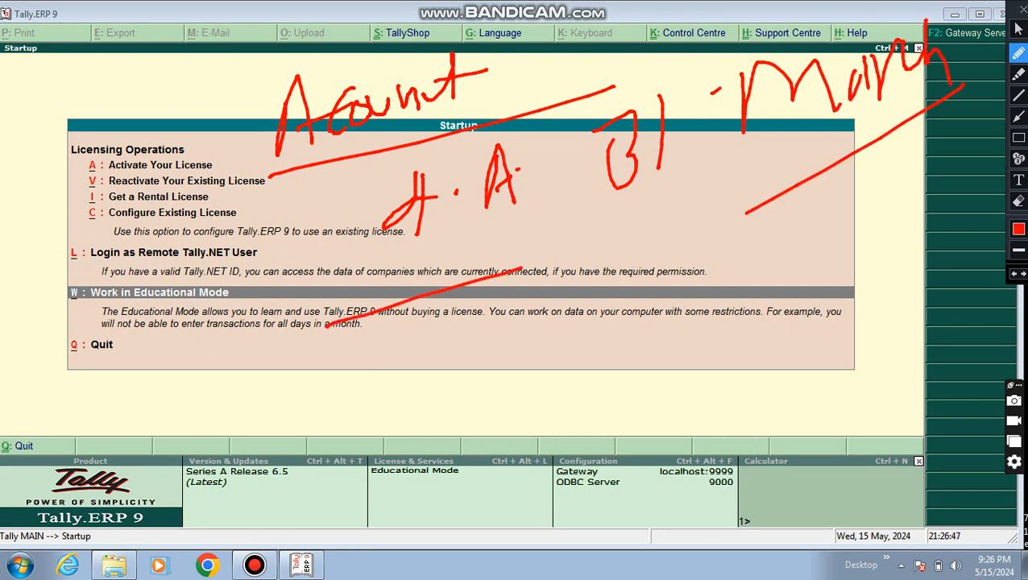
Rework the first character of the start date, underline and box the dates, and draw a downward arrow beneath them.
mouse_move(422, 171)
mouse_down()
mouse_move(414, 233)
mouse_move(437, 226)
mouse_up()
drag(395, 257, 727, 158)
mouse_move(577, 208)
mouse_down()
mouse_move(580, 242)
mouse_move(619, 237)
mouse_up()
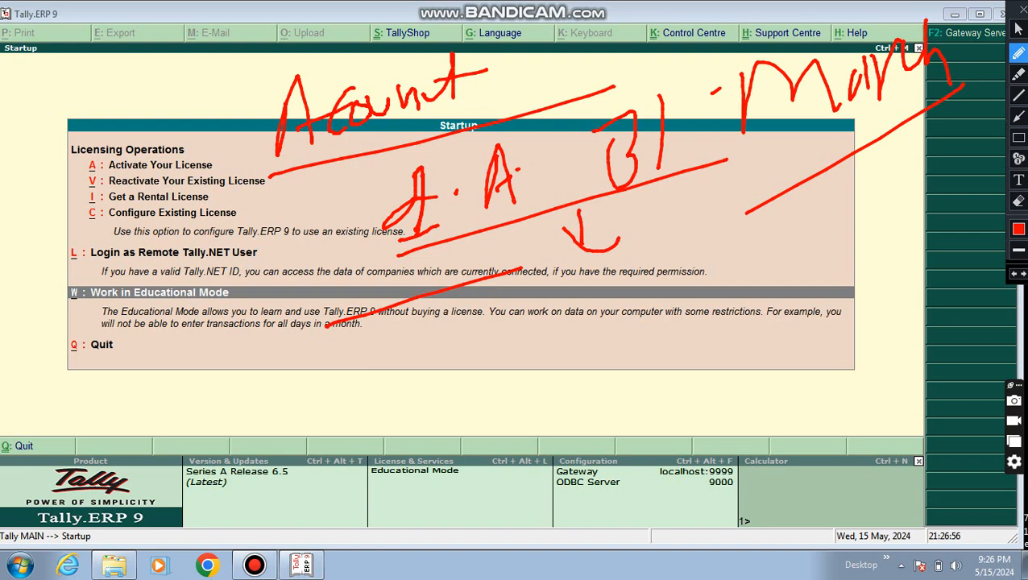
mouse_move(686, 156)
mouse_down()
mouse_move(637, 200)
mouse_move(672, 58)
mouse_move(355, 142)
mouse_move(348, 264)
mouse_move(412, 255)
mouse_up()
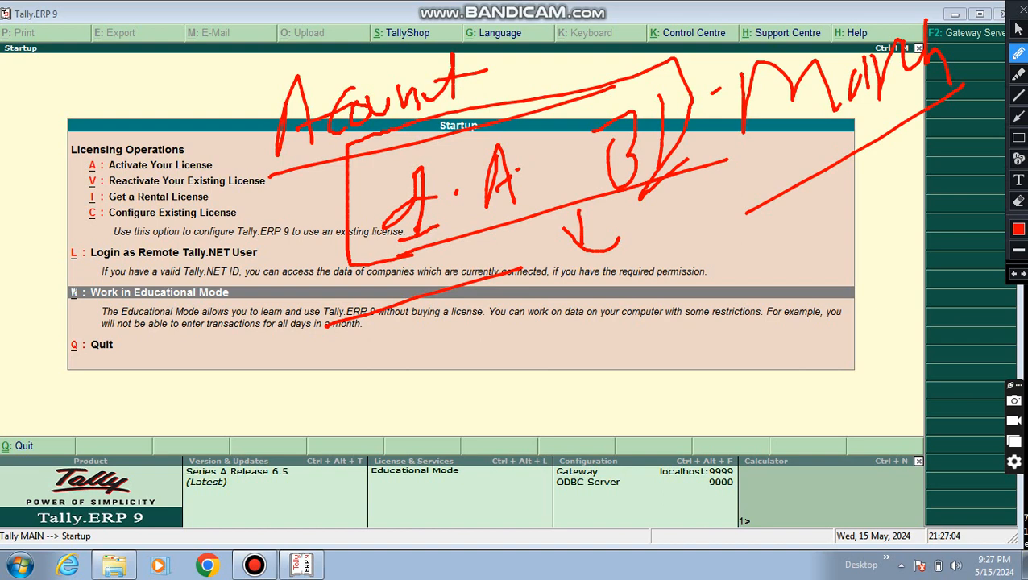
mouse_move(575, 195)
mouse_down()
mouse_move(578, 243)
mouse_move(594, 248)
mouse_move(628, 215)
mouse_up()
Handwrite "Business" below the arrow and underline it.
mouse_move(528, 307)
mouse_down()
mouse_move(532, 383)
mouse_move(563, 336)
mouse_move(593, 372)
mouse_up()
mouse_move(549, 380)
mouse_down()
mouse_move(573, 319)
mouse_move(621, 306)
mouse_move(644, 325)
mouse_move(653, 263)
mouse_up()
mouse_move(655, 319)
mouse_down()
mouse_move(713, 274)
mouse_move(747, 226)
mouse_move(744, 277)
mouse_up()
mouse_move(805, 209)
mouse_down()
mouse_move(820, 256)
mouse_move(797, 275)
mouse_up()
mouse_move(480, 434)
mouse_down()
mouse_move(862, 301)
mouse_move(915, 269)
mouse_up()
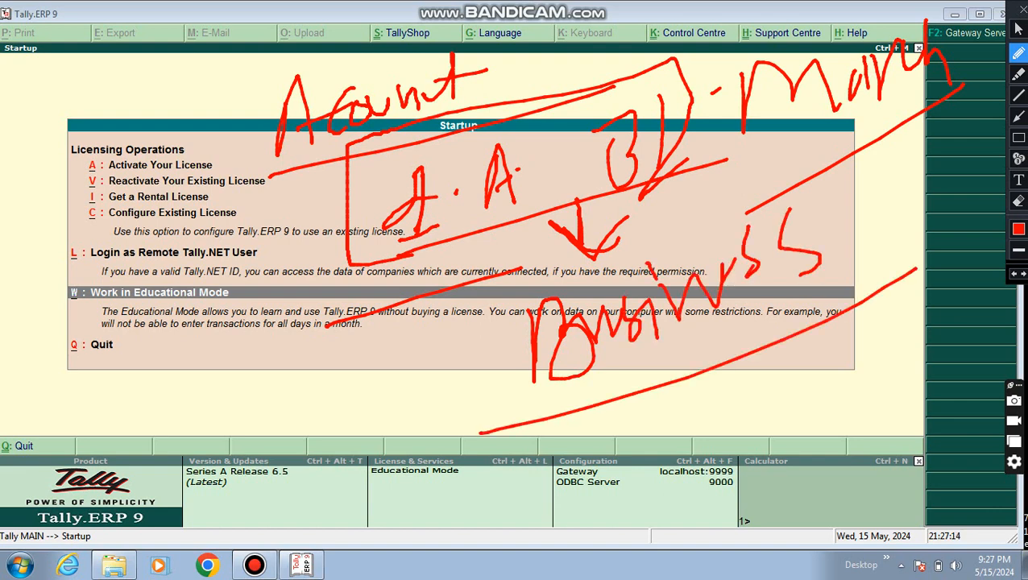
Handwrite "Tally" beneath the Business note and draw a box around it.
mouse_move(607, 410)
mouse_down()
mouse_move(642, 403)
mouse_move(635, 451)
mouse_up()
mouse_move(667, 407)
mouse_down()
mouse_move(662, 438)
mouse_move(699, 428)
mouse_move(759, 326)
mouse_move(765, 406)
mouse_up()
drag(770, 354, 783, 383)
drag(804, 333, 772, 414)
mouse_move(592, 399)
mouse_down()
mouse_move(823, 282)
mouse_move(859, 481)
mouse_move(559, 400)
mouse_move(684, 382)
mouse_up()
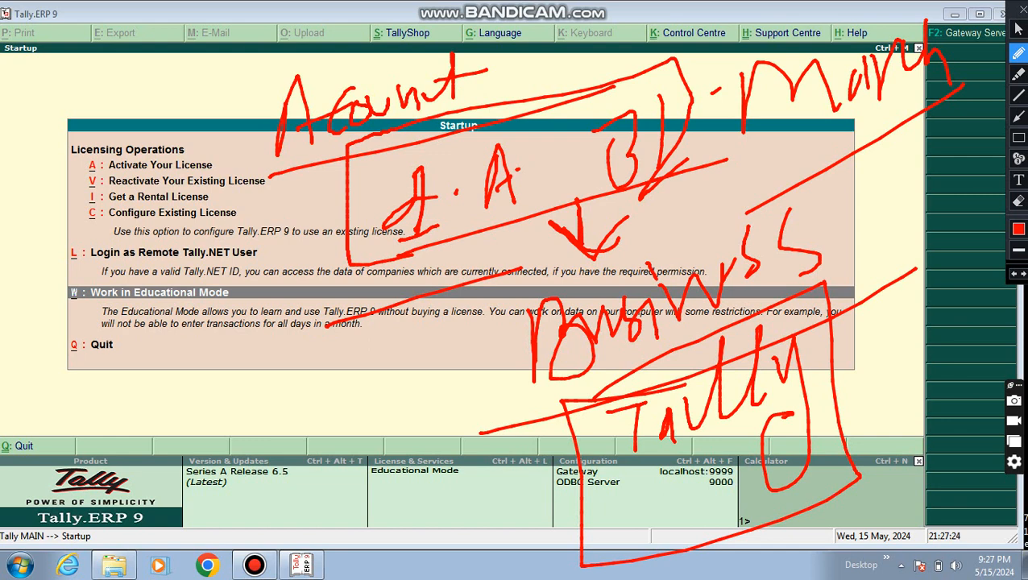
Erase all the handwritten annotations from the Startup screen.
click(1017, 200)
mouse_move(280, 88)
mouse_down()
mouse_move(503, 160)
mouse_move(808, 507)
mouse_move(886, 548)
mouse_up()
mouse_move(211, 27)
mouse_down()
mouse_move(298, 34)
mouse_move(923, 317)
mouse_up()
drag(809, 2, 990, 241)
drag(393, 391, 778, 577)
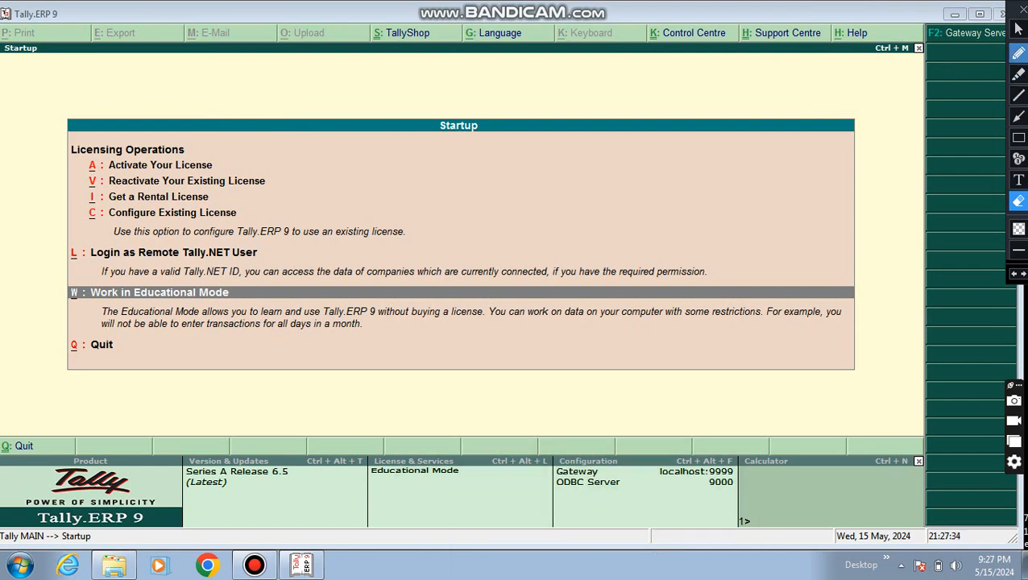
Box the Licensing Operations heading in red and handwrite "online" beside it with a line underneath.
click(1018, 54)
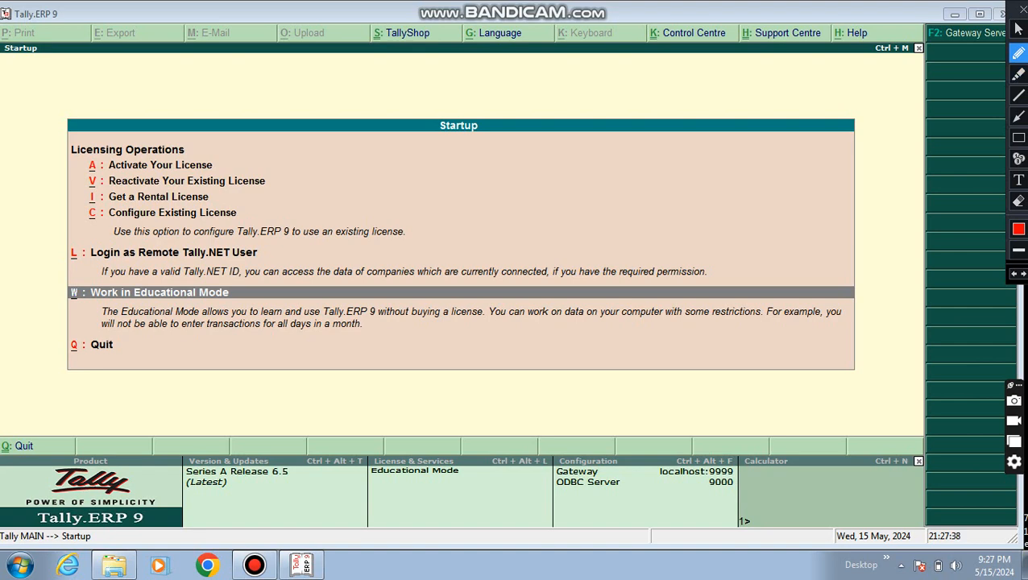
mouse_move(62, 158)
mouse_down()
mouse_move(193, 151)
mouse_move(194, 132)
mouse_move(24, 132)
mouse_move(130, 157)
mouse_up()
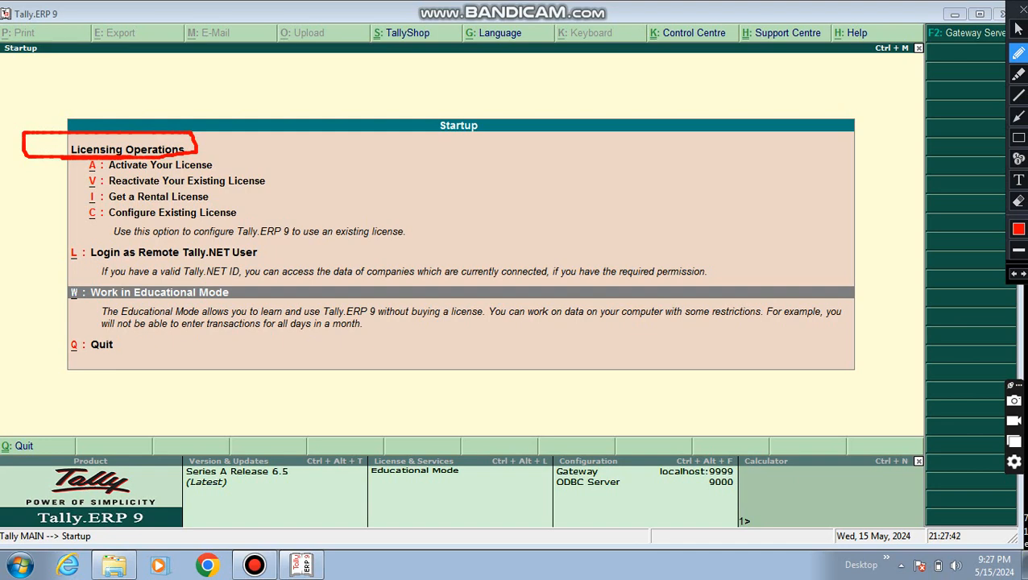
mouse_move(261, 108)
mouse_down()
mouse_move(264, 126)
mouse_move(258, 104)
mouse_move(323, 123)
mouse_move(459, 95)
mouse_up()
mouse_move(239, 168)
mouse_down()
mouse_move(558, 114)
mouse_move(562, 149)
mouse_up()
Handwrite a second word beside "online", box it, and add tick marks.
mouse_move(552, 80)
mouse_down()
mouse_move(532, 115)
mouse_move(625, 105)
mouse_up()
mouse_move(620, 100)
mouse_down()
mouse_move(618, 127)
mouse_move(637, 140)
mouse_up()
drag(643, 83, 662, 134)
drag(694, 100, 712, 122)
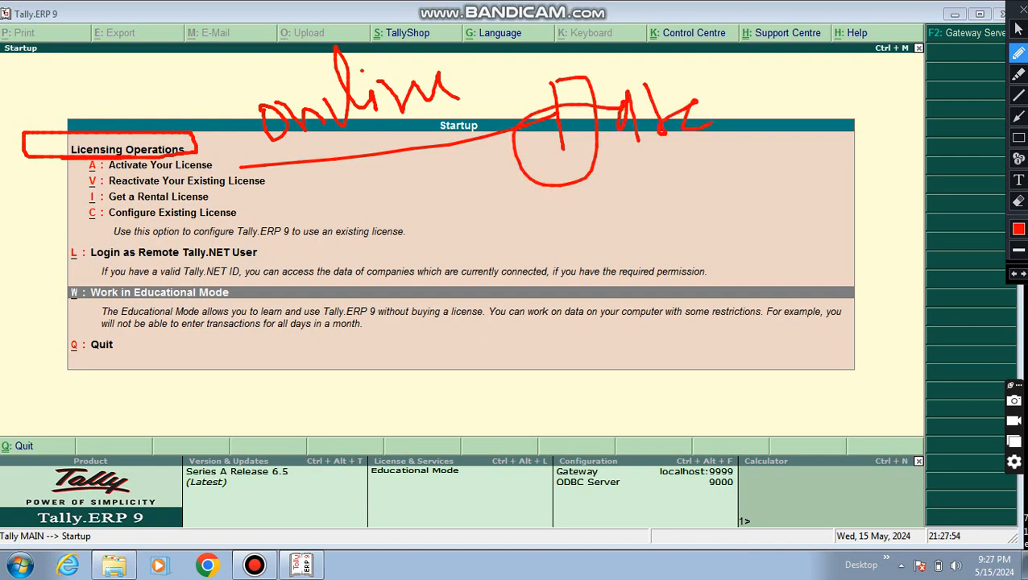
mouse_move(486, 61)
mouse_down()
mouse_move(736, 63)
mouse_move(488, 203)
mouse_move(467, 64)
mouse_move(503, 55)
mouse_up()
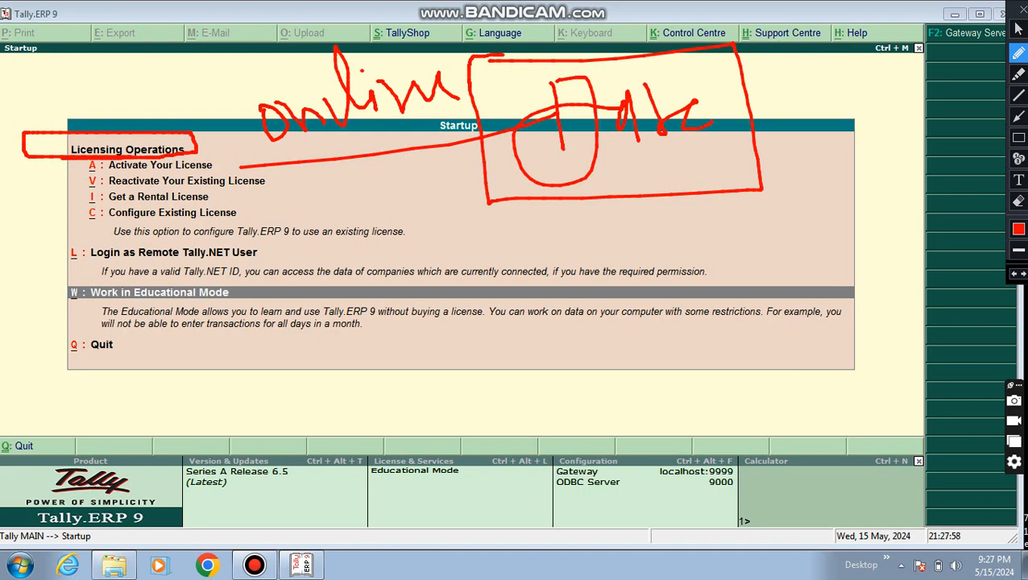
mouse_move(659, 72)
mouse_down()
mouse_move(668, 91)
mouse_move(733, 54)
mouse_up()
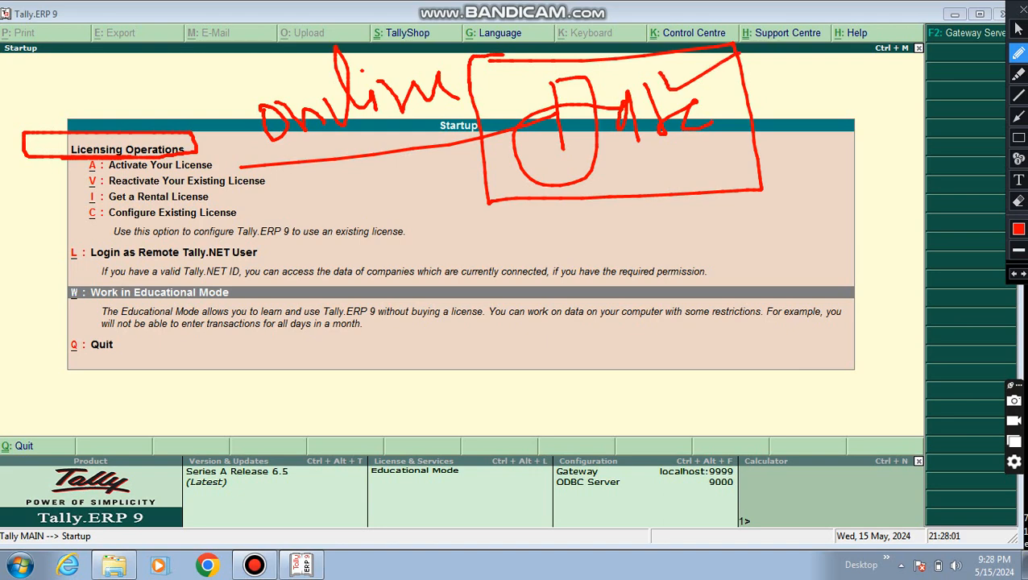
mouse_move(703, 205)
mouse_down()
mouse_move(719, 233)
mouse_move(813, 179)
mouse_up()
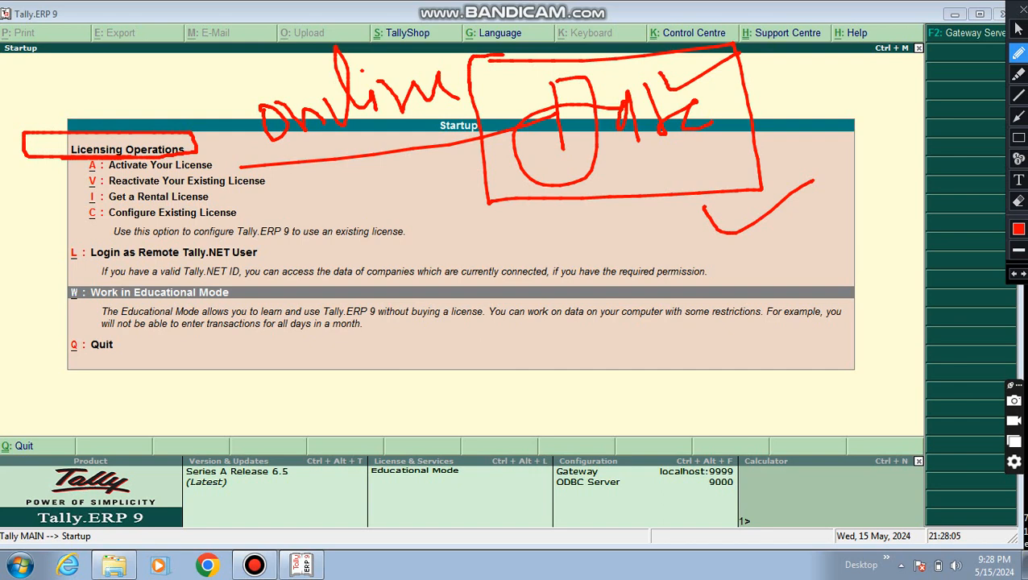
Outline Licensing Operations again, underline Activate Your License, and re-mark the "online" note and the boxed word.
mouse_move(17, 157)
mouse_down()
mouse_move(210, 161)
mouse_move(213, 138)
mouse_move(25, 121)
mouse_move(27, 154)
mouse_up()
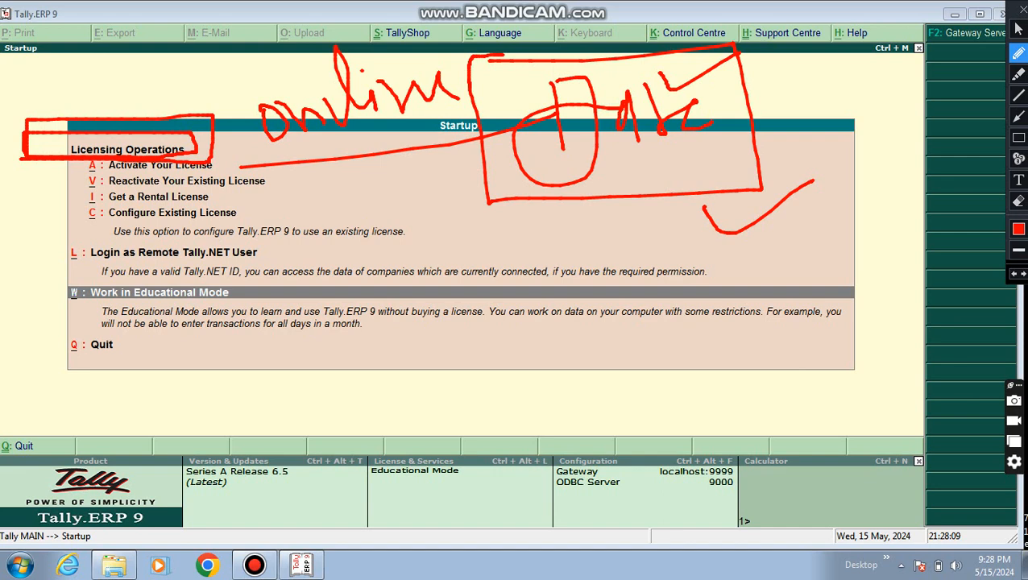
drag(97, 172, 224, 172)
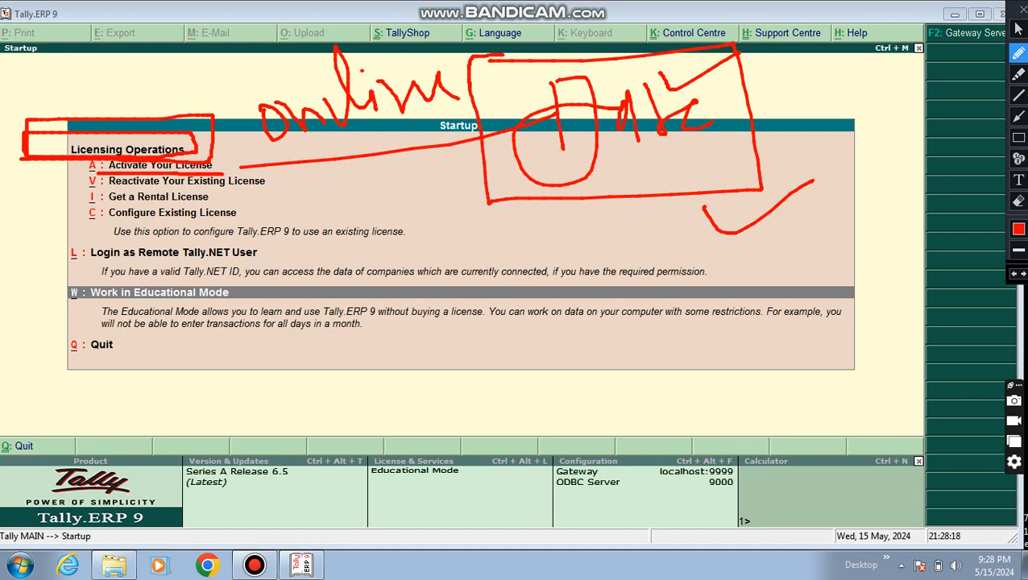
drag(256, 129, 449, 102)
mouse_move(729, 49)
mouse_down()
mouse_move(494, 58)
mouse_move(496, 198)
mouse_move(692, 200)
mouse_up()
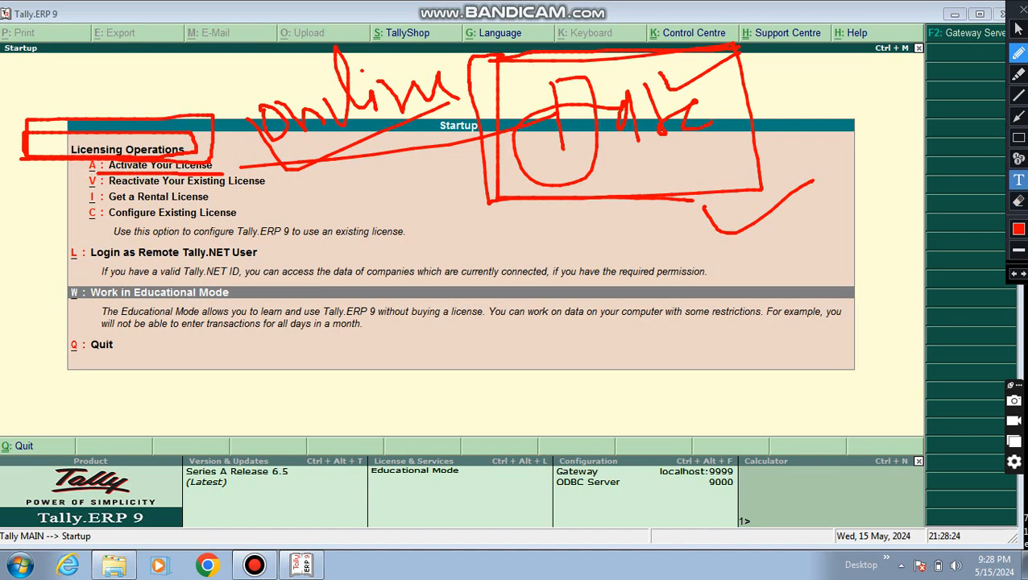
Erase the licensing annotations and mark the Work in Educational Mode option with a red box and ticks.
click(1018, 201)
mouse_move(2, 2)
mouse_down()
mouse_move(668, 119)
mouse_move(872, 327)
mouse_up()
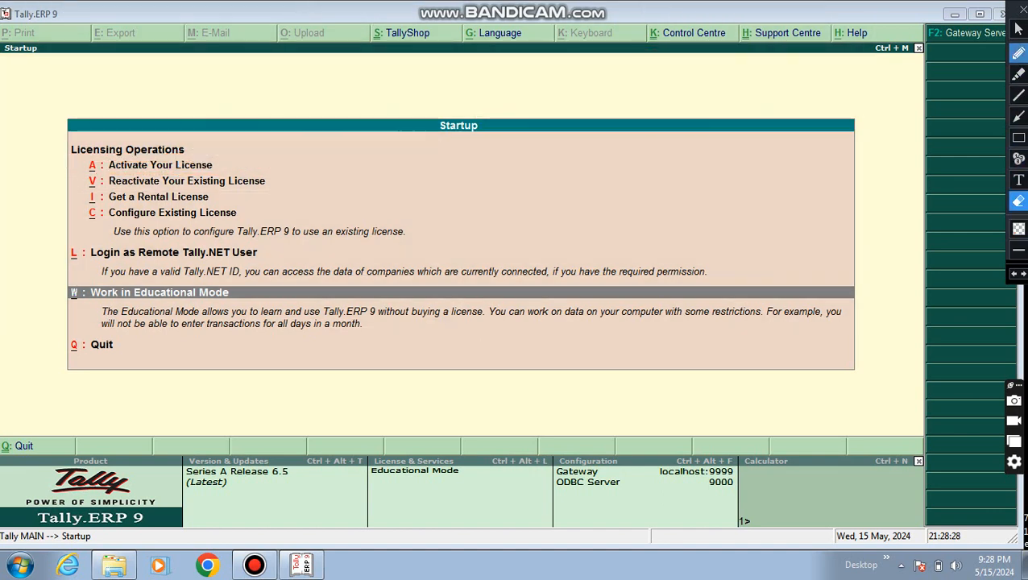
click(1018, 52)
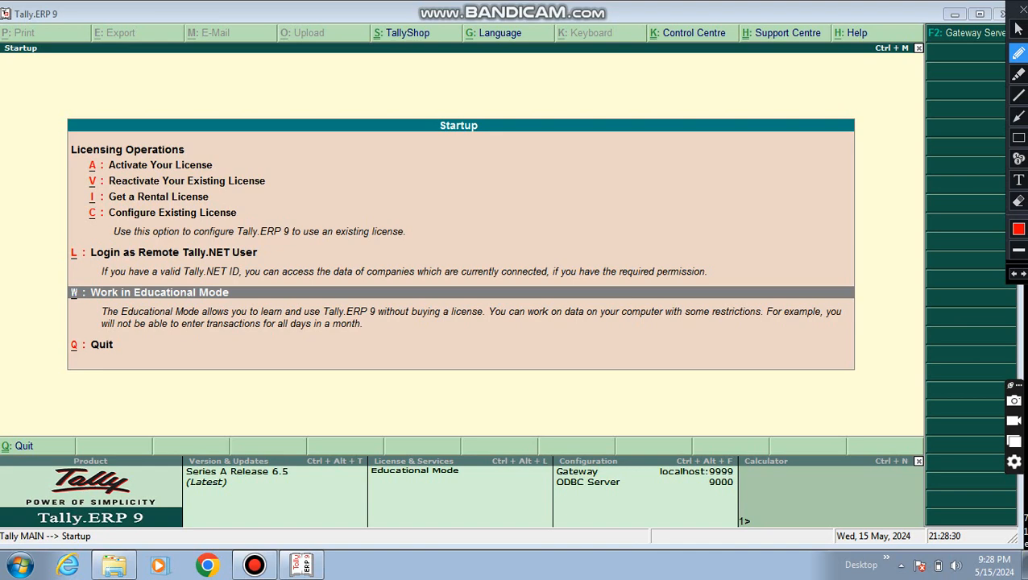
mouse_move(41, 273)
mouse_down()
mouse_move(237, 274)
mouse_move(269, 302)
mouse_move(41, 305)
mouse_move(33, 279)
mouse_move(42, 273)
mouse_up()
drag(269, 282, 404, 230)
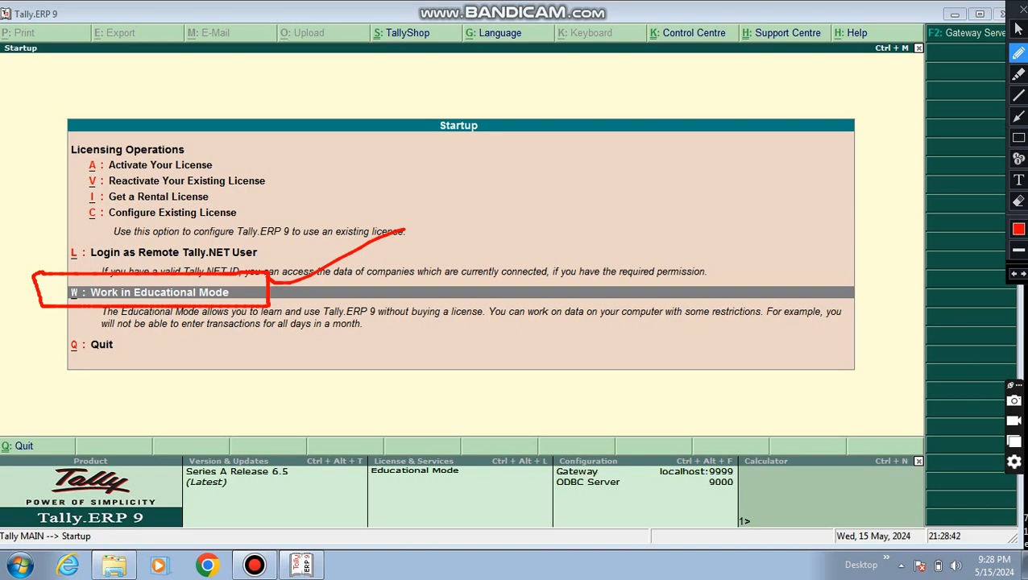
drag(274, 281, 519, 200)
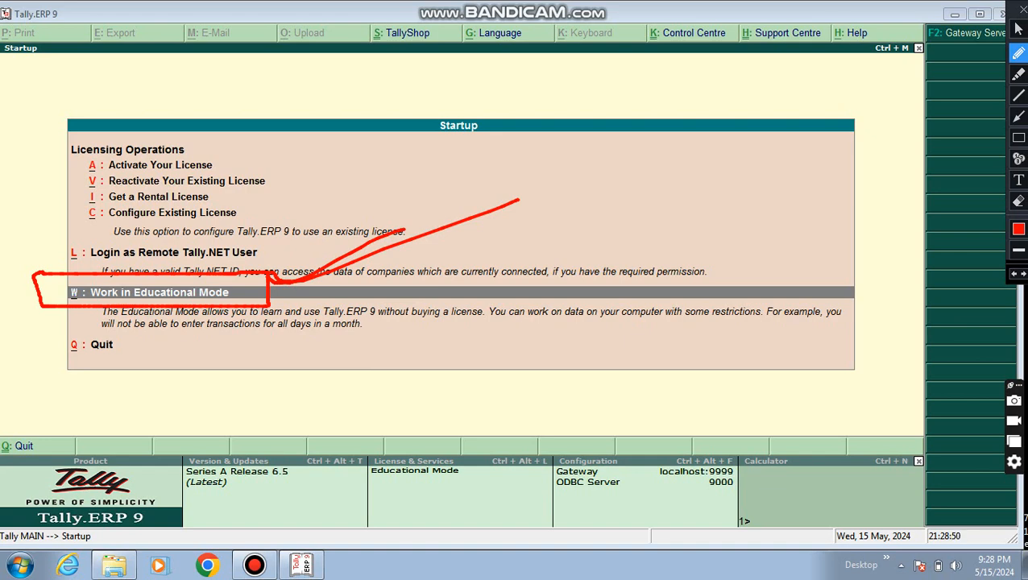
Handwrite notes about days and "Date" for Educational Mode, underline them, and tick the license activation options.
mouse_move(407, 319)
mouse_down()
mouse_move(401, 328)
mouse_move(435, 340)
mouse_move(451, 316)
mouse_move(470, 322)
mouse_move(439, 253)
mouse_move(647, 234)
mouse_up()
drag(659, 195, 672, 281)
drag(432, 364, 857, 248)
mouse_move(604, 351)
mouse_down()
mouse_move(612, 412)
mouse_move(858, 329)
mouse_move(876, 364)
mouse_up()
mouse_move(692, 435)
mouse_down()
mouse_move(696, 456)
mouse_move(890, 344)
mouse_up()
mouse_move(237, 159)
mouse_down()
mouse_move(354, 135)
mouse_move(381, 143)
mouse_up()
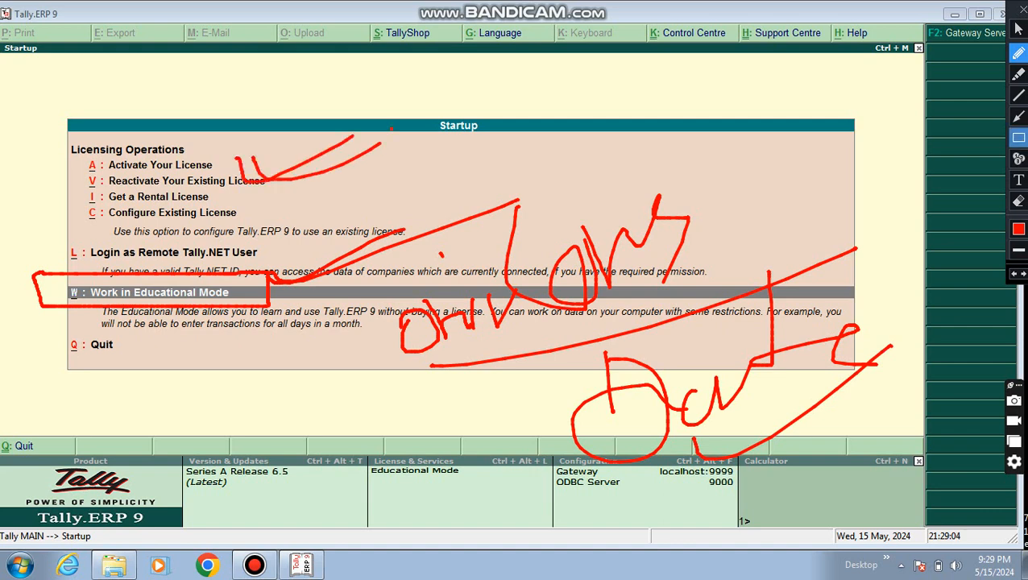
Erase the notes and underline Work in Educational Mode and its text about no license purchase and restricted transaction days.
click(1018, 200)
mouse_move(1, 84)
mouse_down()
mouse_move(811, 414)
mouse_move(926, 484)
mouse_up()
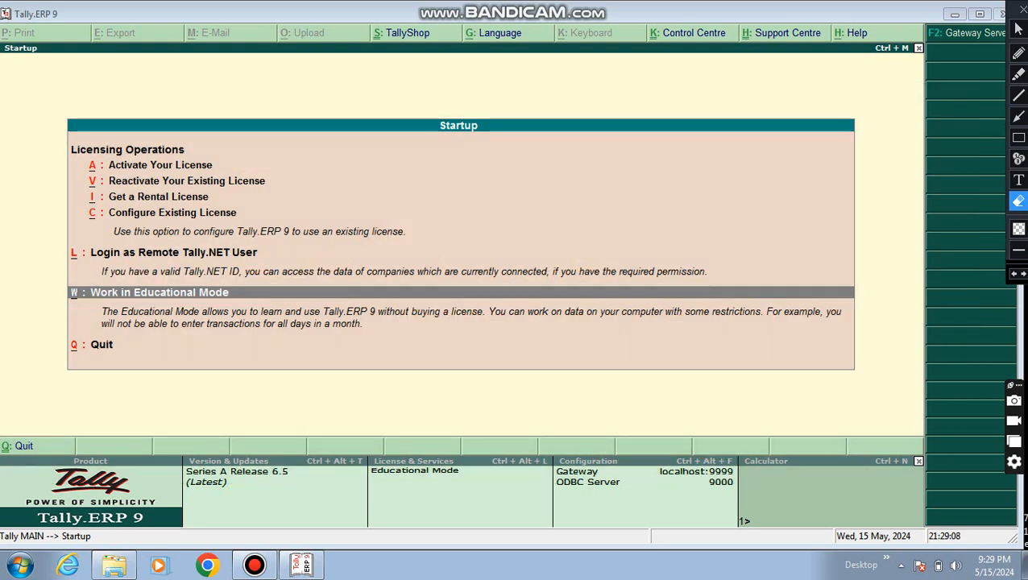
click(1017, 137)
click(1018, 52)
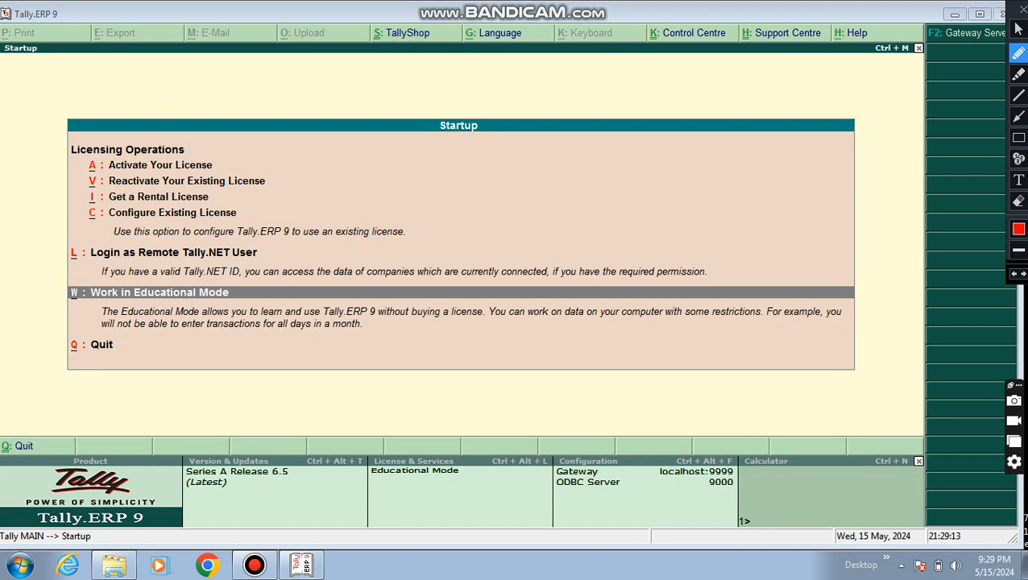
mouse_move(51, 305)
mouse_down()
mouse_move(80, 301)
mouse_move(58, 280)
mouse_move(227, 292)
mouse_up()
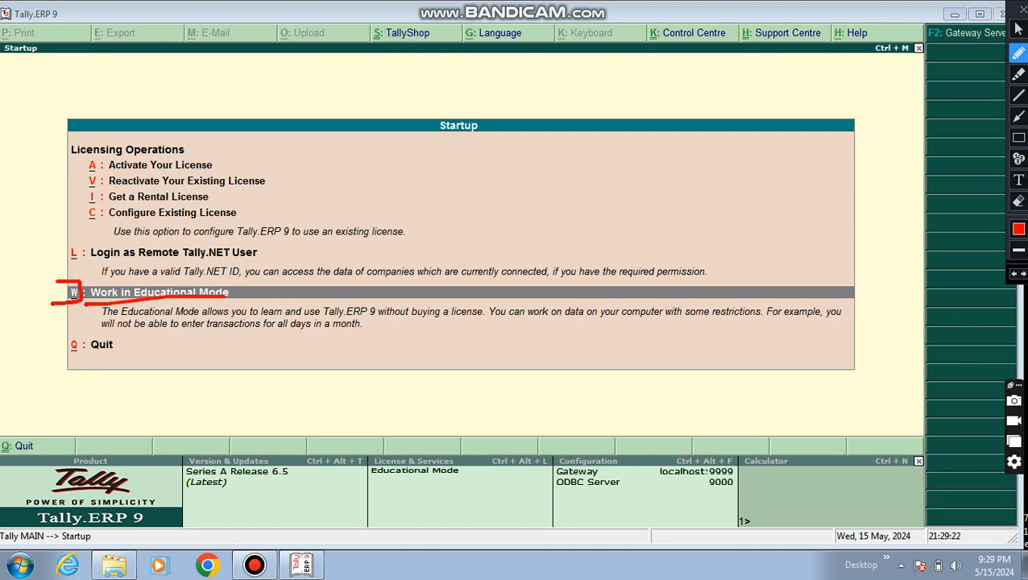
drag(488, 318, 323, 316)
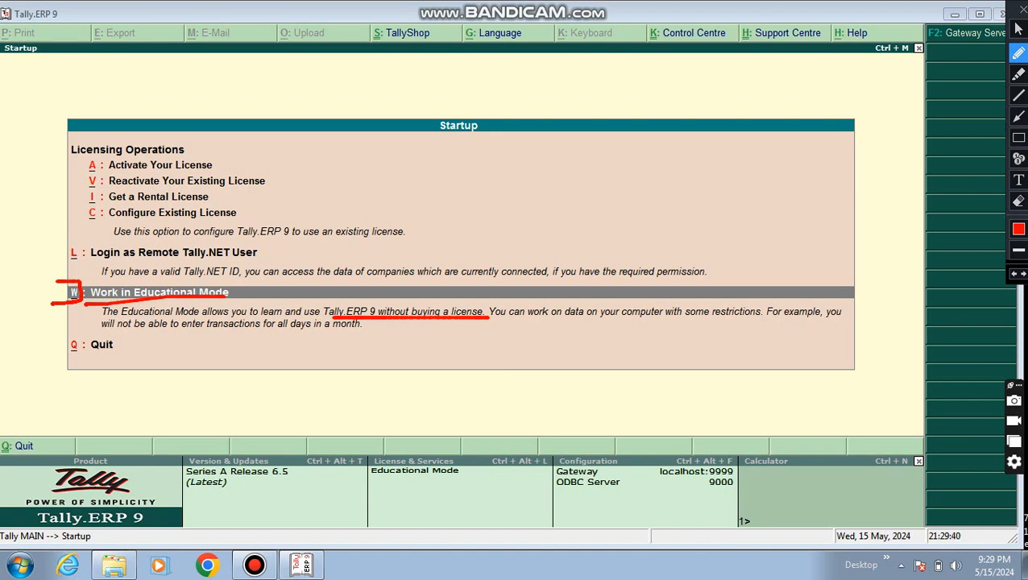
drag(118, 330, 368, 331)
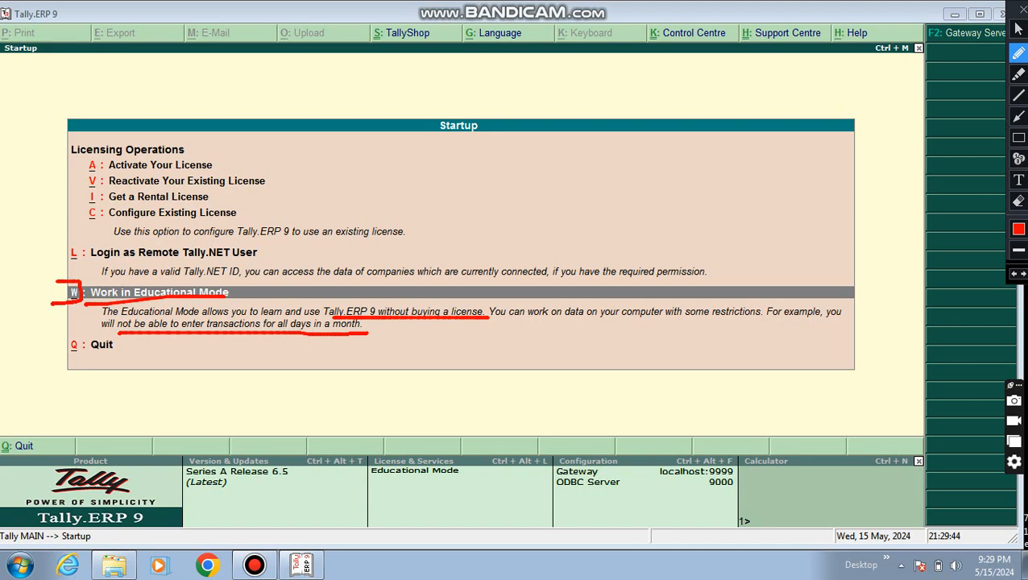
Handwrite "day - Month" across the Startup screen and underline both words.
mouse_move(493, 171)
mouse_down()
mouse_move(467, 197)
mouse_move(481, 113)
mouse_move(520, 173)
mouse_move(541, 174)
mouse_up()
mouse_move(548, 133)
mouse_down()
mouse_move(555, 242)
mouse_move(531, 197)
mouse_up()
drag(556, 190, 575, 182)
mouse_move(641, 235)
mouse_down()
mouse_move(642, 133)
mouse_move(749, 198)
mouse_up()
drag(763, 155, 868, 201)
mouse_move(870, 125)
mouse_down()
mouse_move(938, 103)
mouse_move(980, 192)
mouse_move(651, 328)
mouse_up()
drag(612, 226, 379, 298)
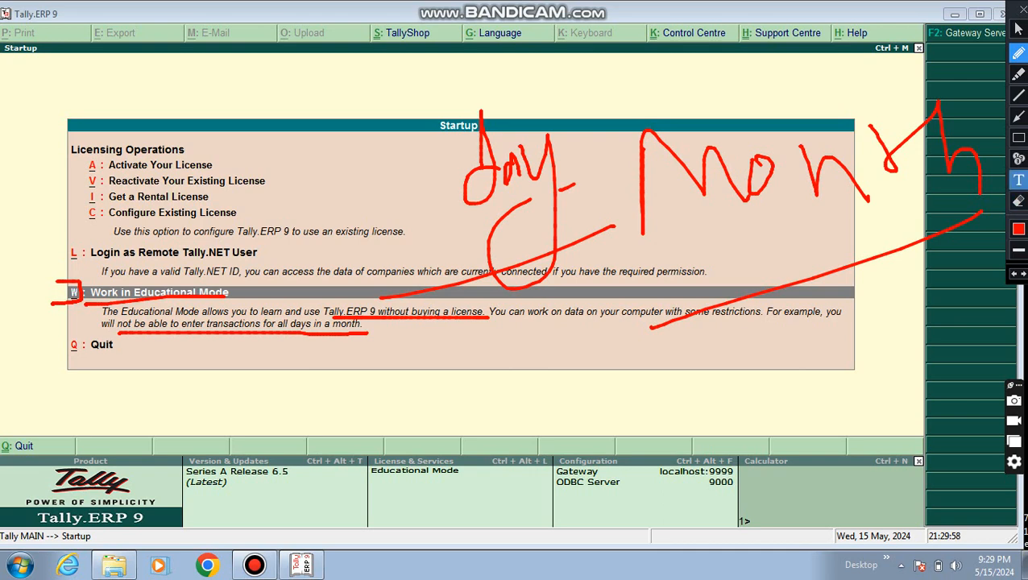
Draw a large rectangle around the Startup menu, and erase it together with all remaining annotations.
click(1019, 138)
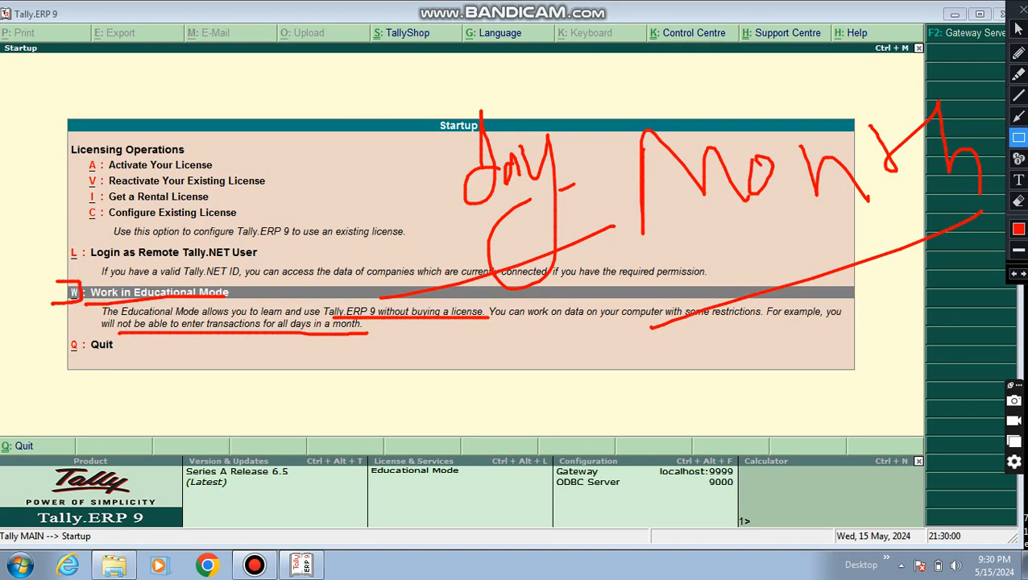
drag(2, 85, 1026, 433)
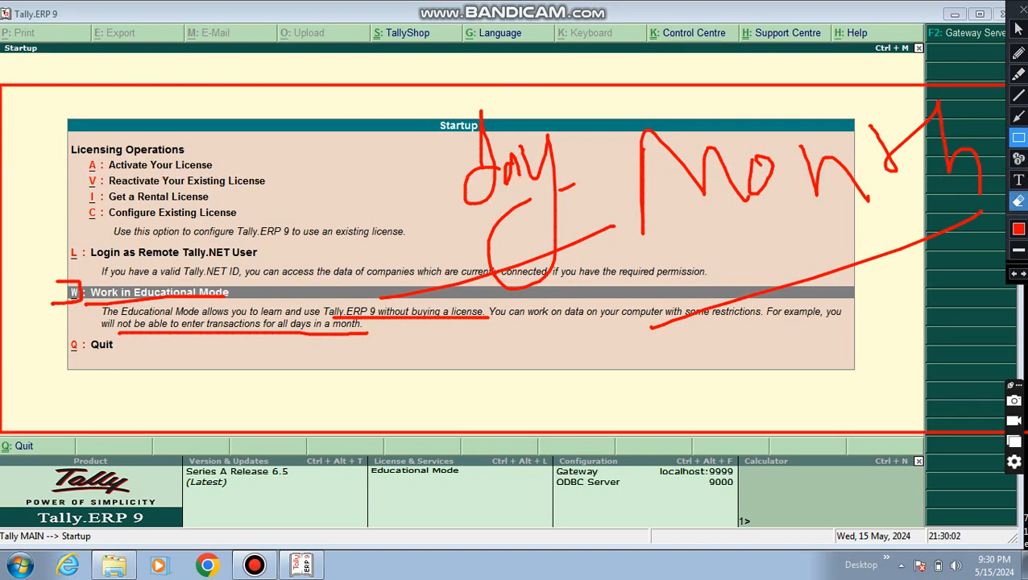
click(1018, 201)
drag(6, 302, 1020, 460)
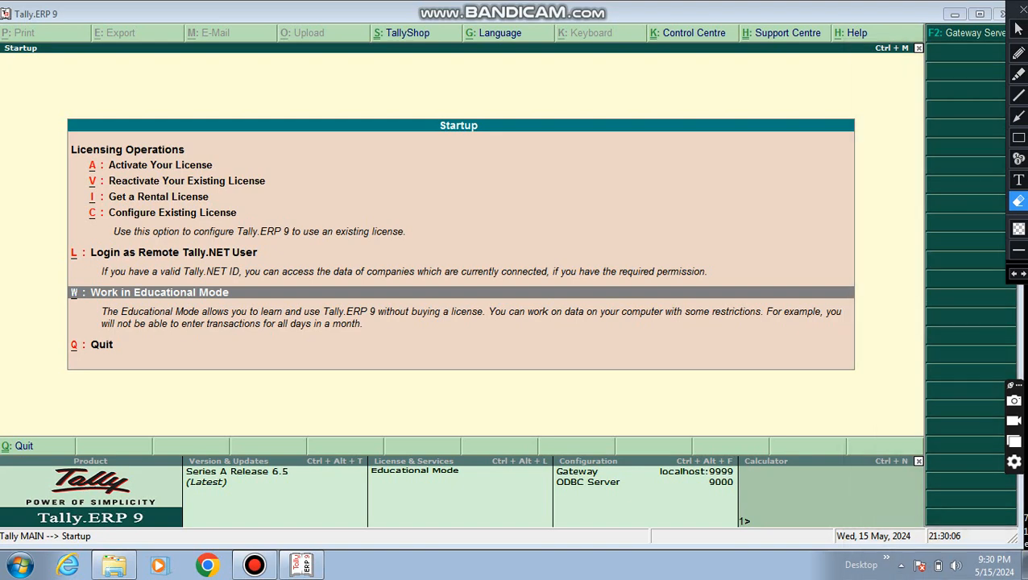
Leave drawing mode, start working in Educational Mode, and bring up the Company Info menu.
click(1016, 29)
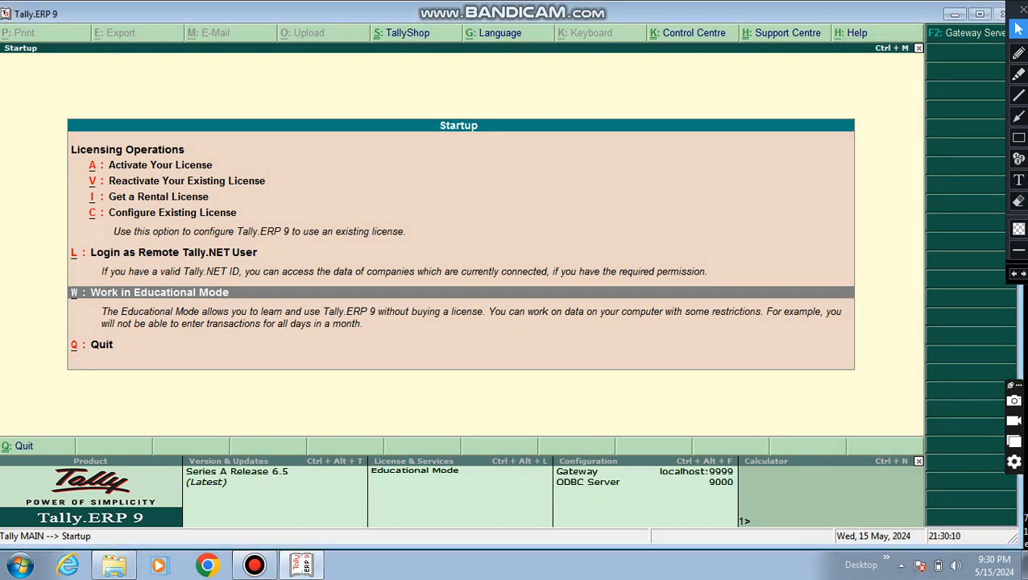
key(Return)
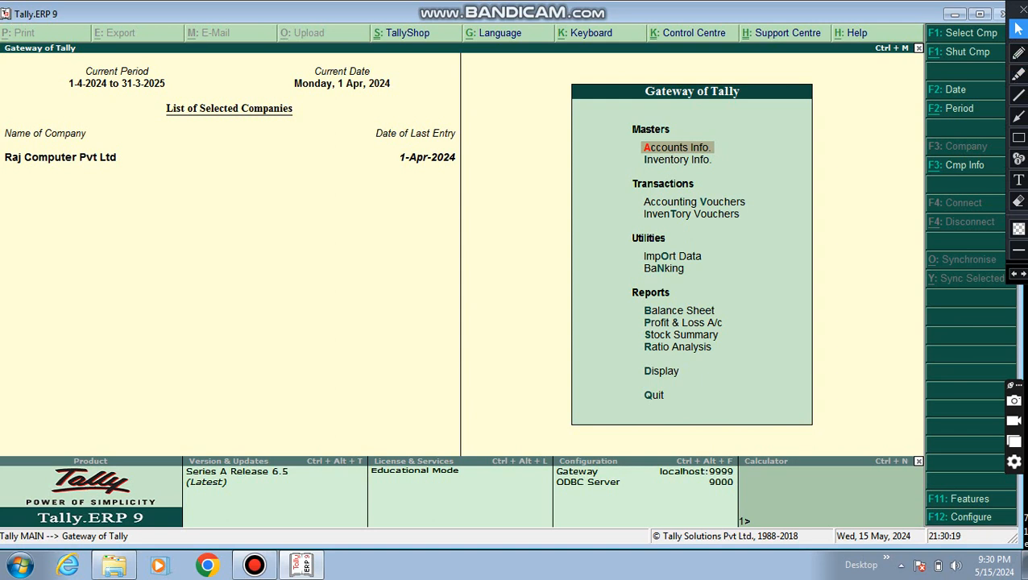
key(alt+F1)
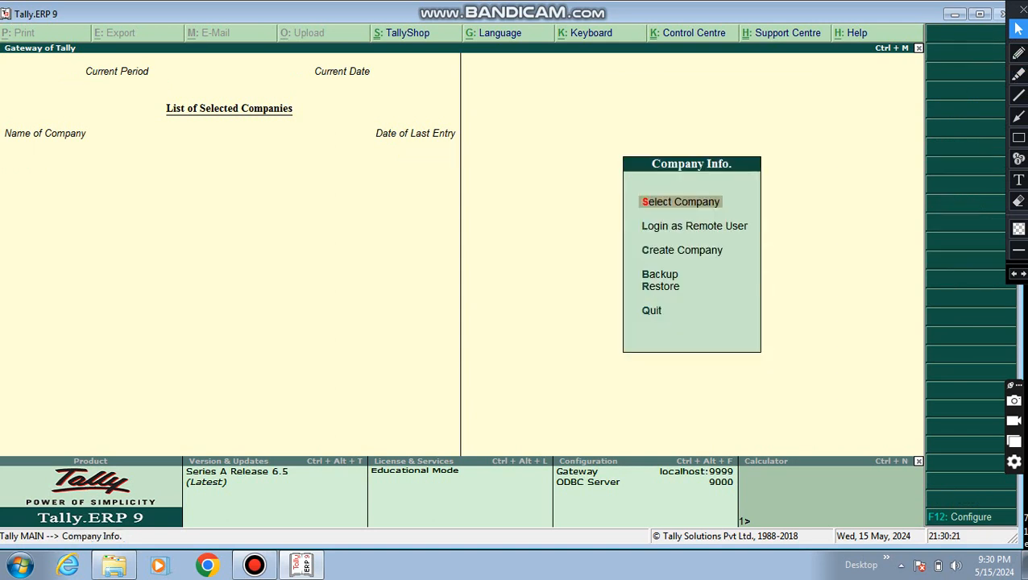
Circle the Name of Company area and draw a large rectangle over the List of Selected Companies section.
click(1018, 53)
mouse_move(3, 202)
mouse_down()
mouse_move(161, 171)
mouse_move(27, 206)
mouse_move(81, 213)
mouse_up()
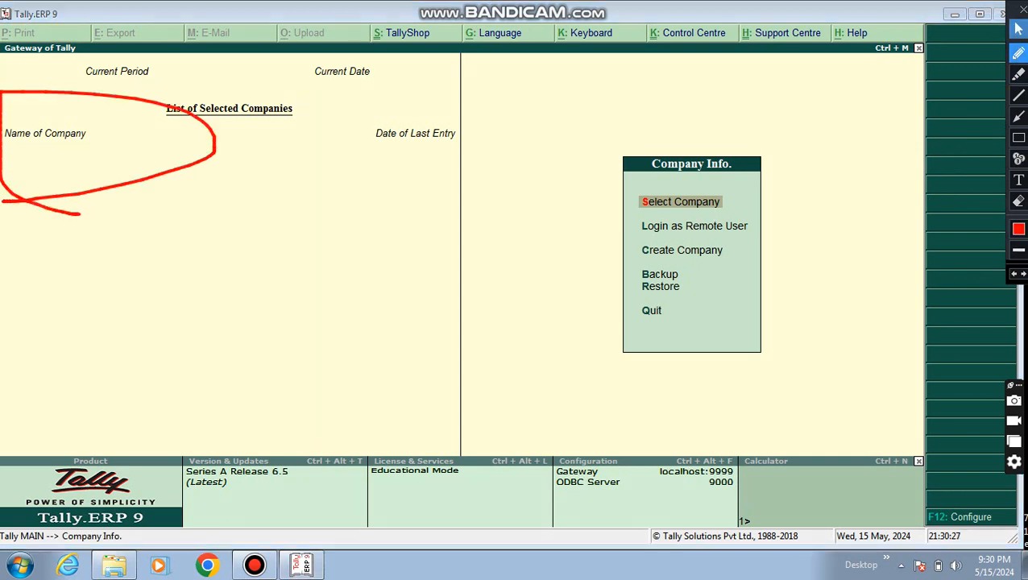
click(1018, 29)
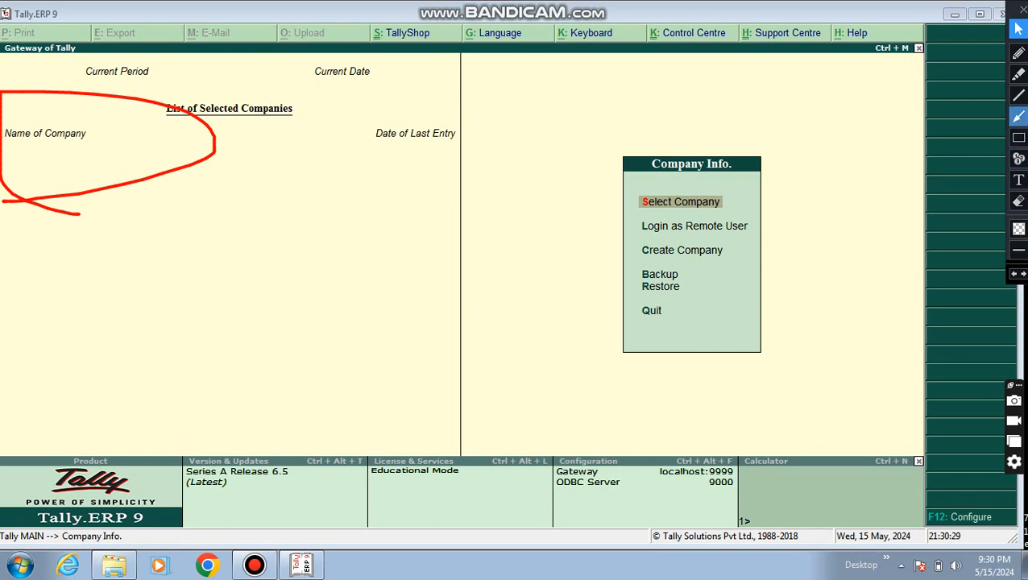
click(1018, 138)
drag(1, 62, 408, 248)
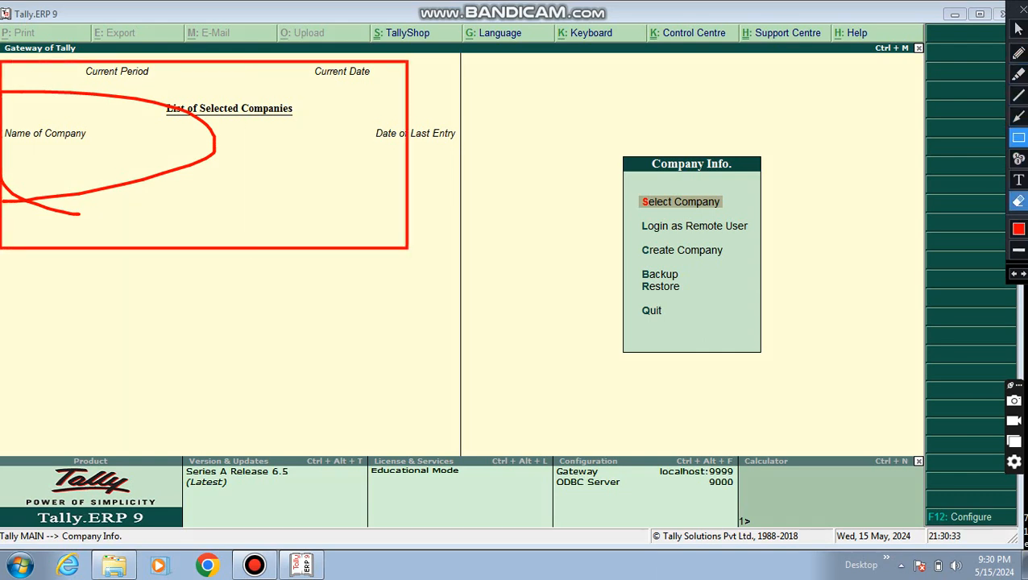
Erase the annotations, leave drawing mode, and load the company Raj Computer Pvt Ltd.
click(1018, 201)
drag(424, 290, 0, 52)
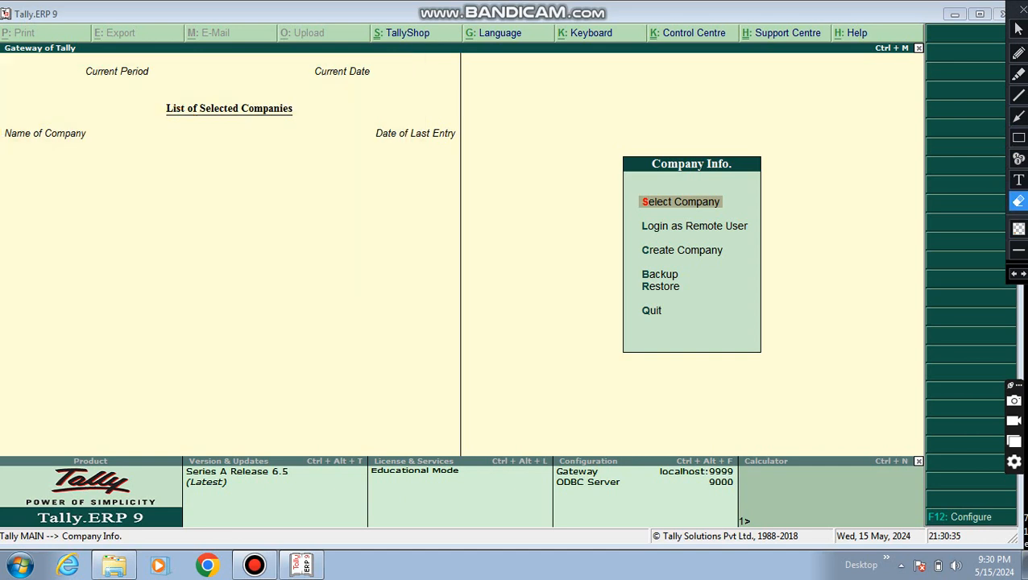
click(1018, 29)
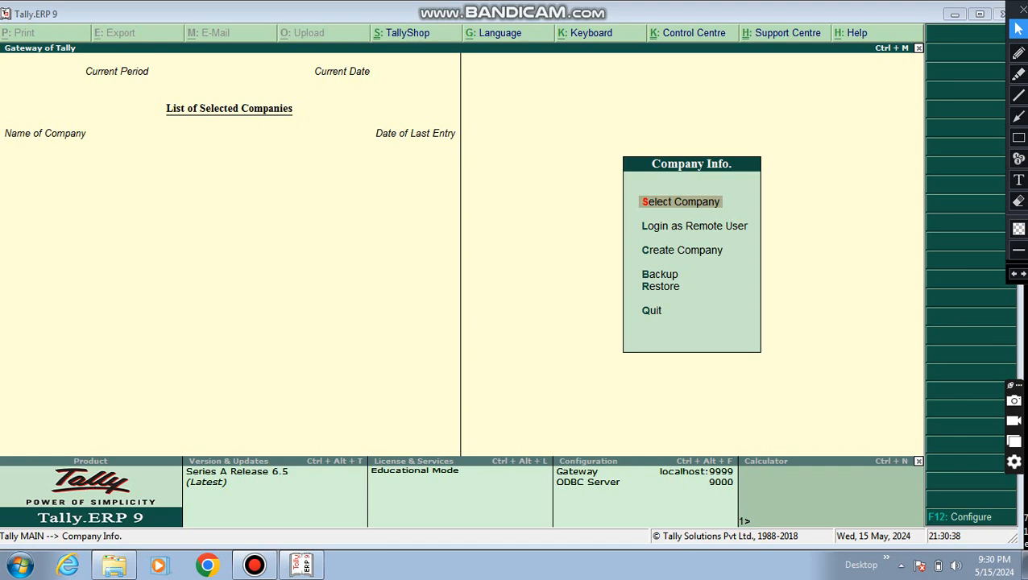
key(Return)
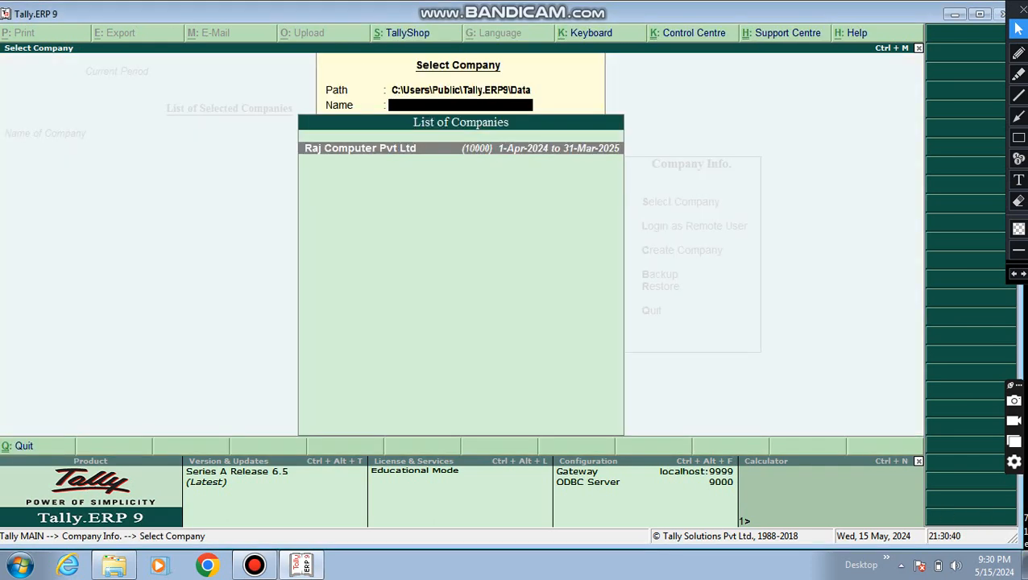
key(Return)
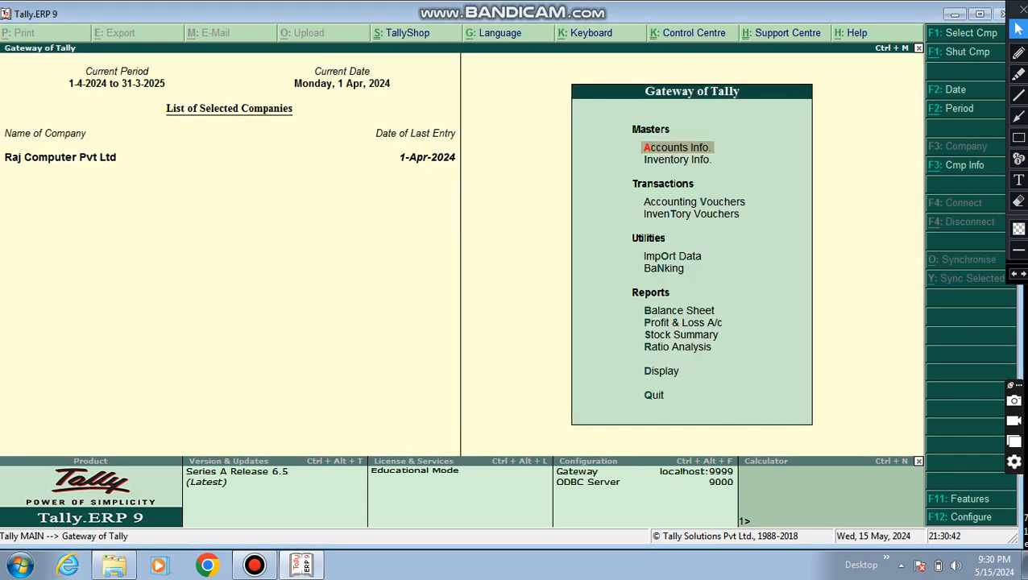
Draw a box around Raj Computer Pvt Ltd, and mark the Select Cmp option with an arrow and an underline.
click(1018, 53)
mouse_move(2, 182)
mouse_down()
mouse_move(162, 167)
mouse_move(2, 146)
mouse_move(2, 195)
mouse_up()
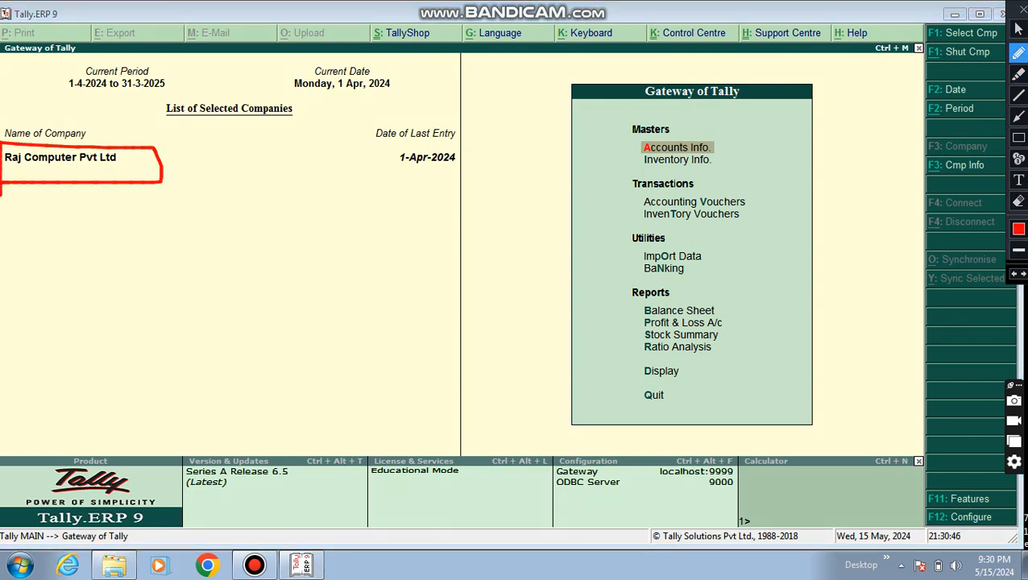
mouse_move(827, 81)
mouse_down()
mouse_move(903, 25)
mouse_move(918, 26)
mouse_move(898, 11)
mouse_move(897, 51)
mouse_up()
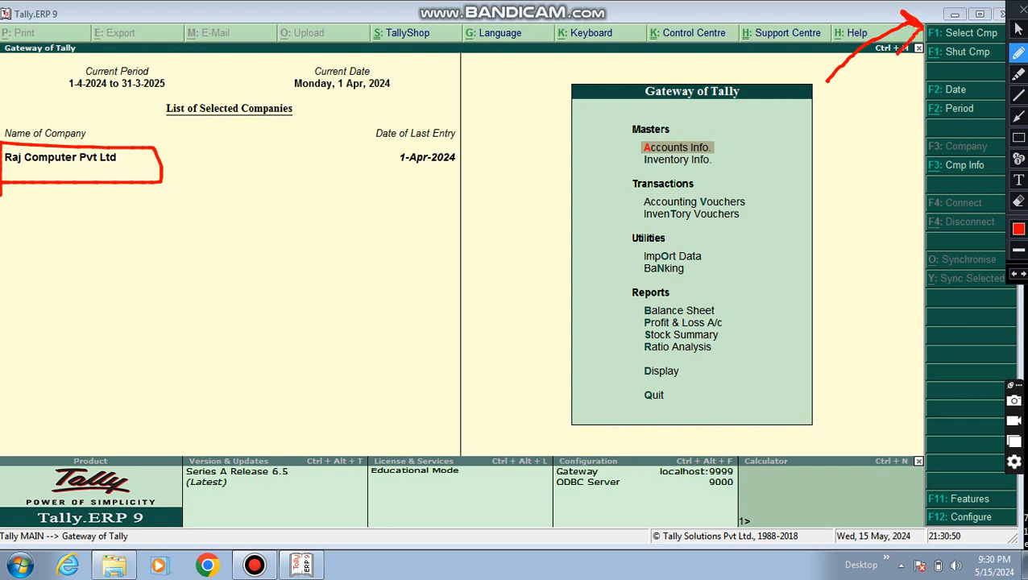
drag(943, 40, 992, 41)
Draw arrows pointing to Shut Cmp and Date, and box the Period and Cmp Info options.
mouse_move(852, 100)
mouse_down()
mouse_move(922, 54)
mouse_move(913, 72)
mouse_up()
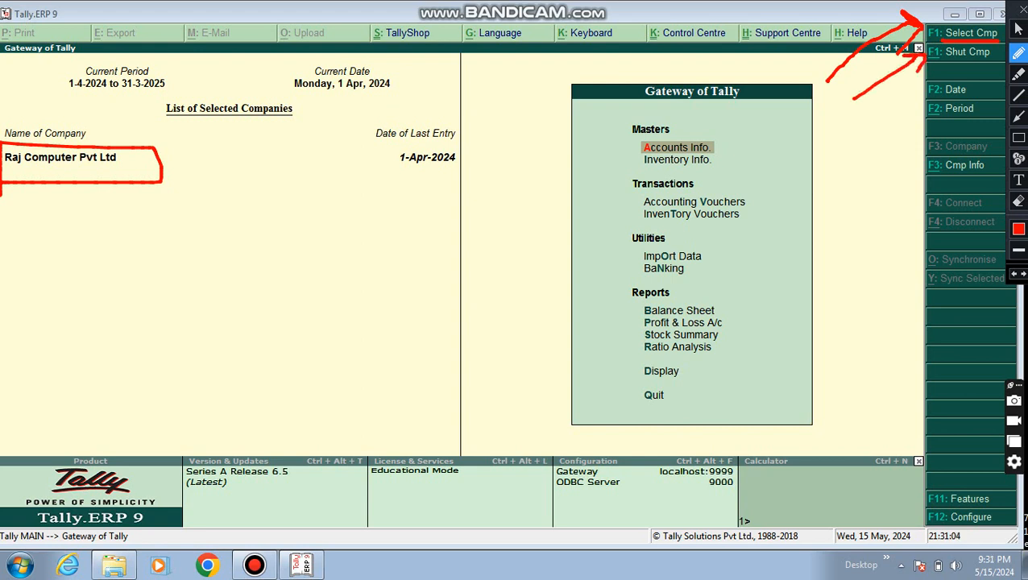
mouse_move(865, 142)
mouse_down()
mouse_move(923, 83)
mouse_move(913, 118)
mouse_up()
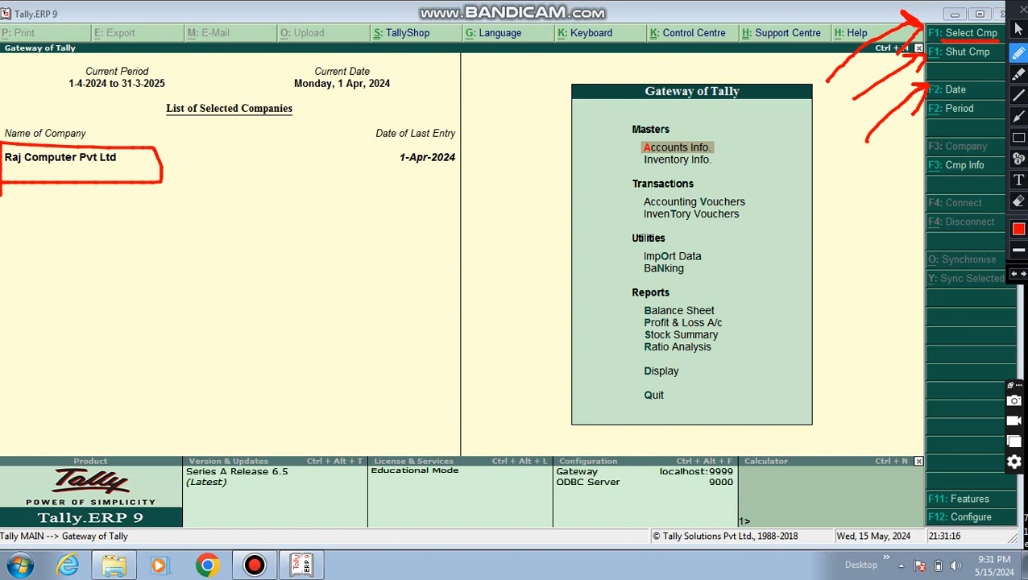
mouse_move(907, 114)
mouse_down()
mouse_move(1002, 115)
mouse_move(930, 100)
mouse_move(906, 118)
mouse_up()
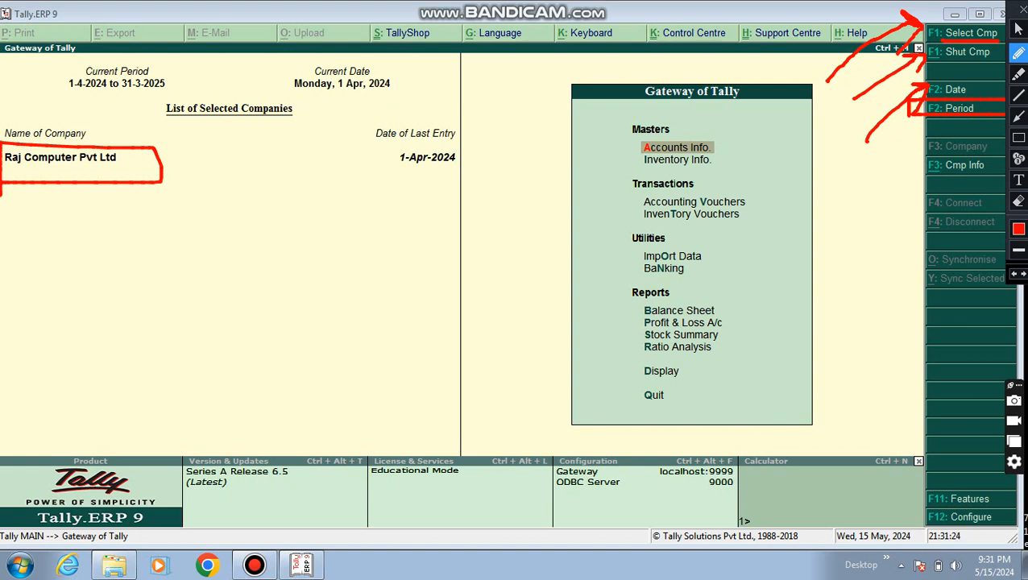
mouse_move(856, 182)
mouse_down()
mouse_move(933, 164)
mouse_move(981, 172)
mouse_move(987, 161)
mouse_move(894, 160)
mouse_move(925, 174)
mouse_up()
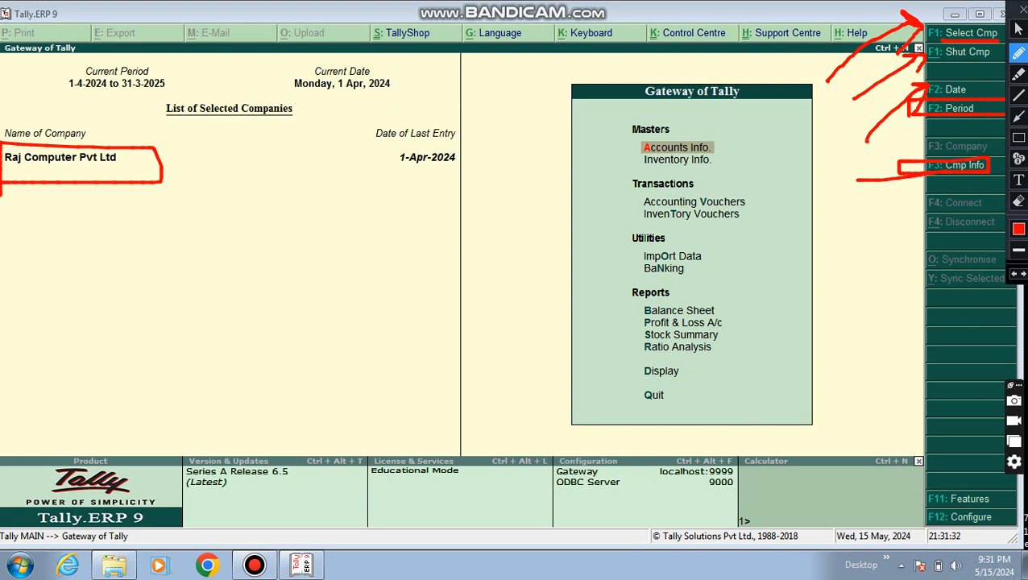
Erase the arrows and boxes from the Gateway of Tally screen and leave drawing mode.
click(1018, 201)
drag(997, 350, 581, 2)
drag(224, 359, 1, 104)
click(1018, 29)
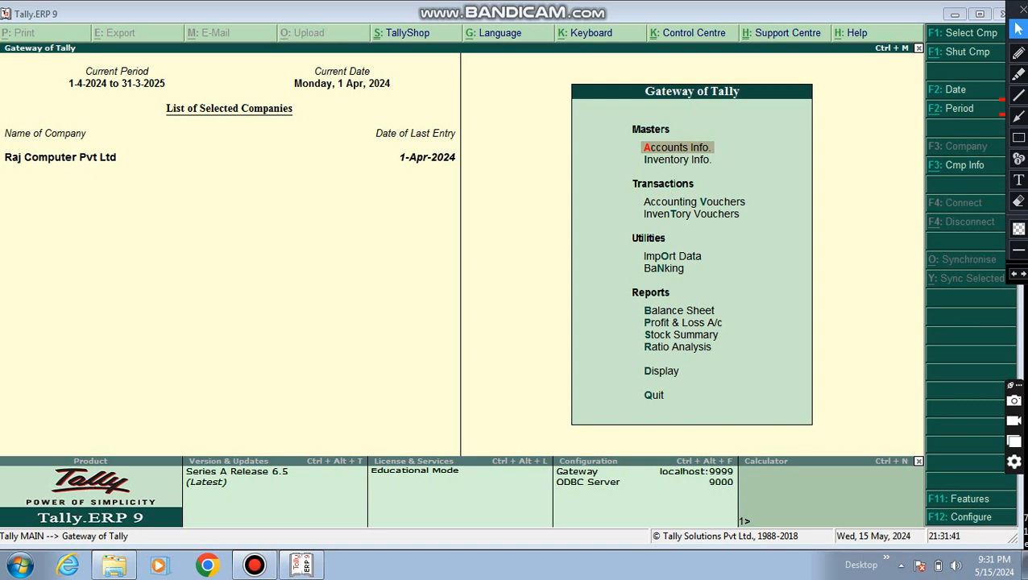
Underline the F1 labels of Select Cmp and Shut Cmp, and handwrite "Alt + F1" with the F1 underlined.
click(1018, 53)
drag(927, 37, 944, 38)
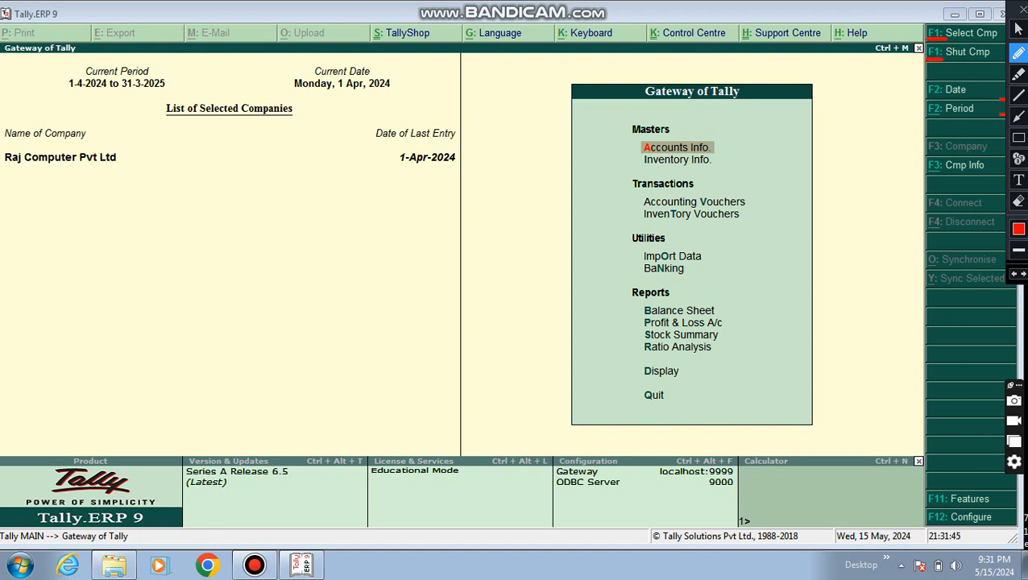
drag(793, 94, 844, 85)
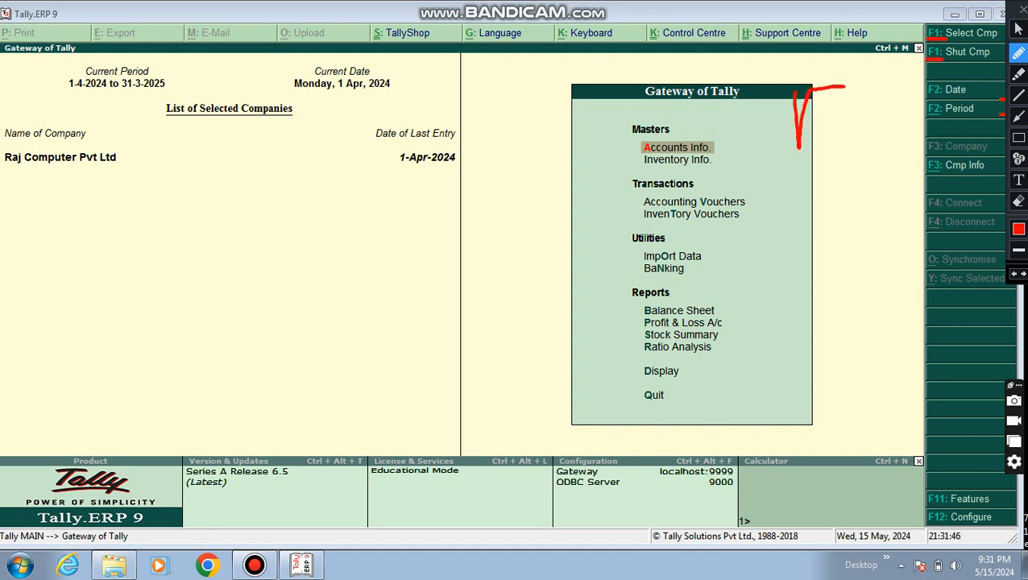
drag(801, 116, 833, 115)
drag(863, 80, 859, 140)
drag(778, 163, 904, 162)
mouse_move(515, 83)
mouse_down()
mouse_move(545, 78)
mouse_move(569, 165)
mouse_up()
mouse_move(528, 128)
mouse_down()
mouse_move(600, 132)
mouse_move(637, 26)
mouse_move(623, 145)
mouse_up()
drag(659, 33, 666, 135)
drag(657, 112, 705, 107)
mouse_move(723, 76)
mouse_down()
mouse_move(748, 157)
mouse_move(774, 122)
mouse_up()
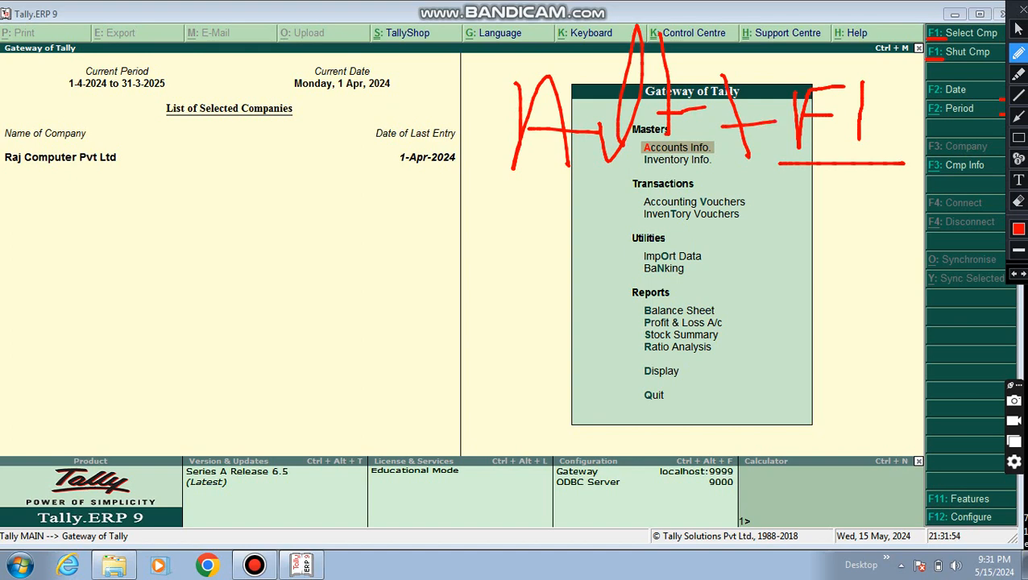
Handwrite "Ctrl + F11" below the first note and draw a double underline beneath F11.
mouse_move(773, 240)
mouse_down()
mouse_move(783, 321)
mouse_move(826, 225)
mouse_up()
drag(767, 257, 814, 250)
drag(829, 208, 830, 290)
drag(848, 198, 850, 295)
drag(754, 337, 889, 300)
drag(780, 363, 961, 333)
mouse_move(489, 283)
mouse_down()
mouse_move(509, 364)
mouse_move(513, 345)
mouse_up()
drag(525, 269, 533, 357)
drag(500, 325, 556, 309)
mouse_move(562, 299)
mouse_down()
mouse_move(574, 348)
mouse_move(586, 248)
mouse_up()
drag(597, 268, 606, 339)
mouse_move(630, 205)
mouse_down()
mouse_move(627, 302)
mouse_move(679, 336)
mouse_up()
drag(636, 293, 692, 282)
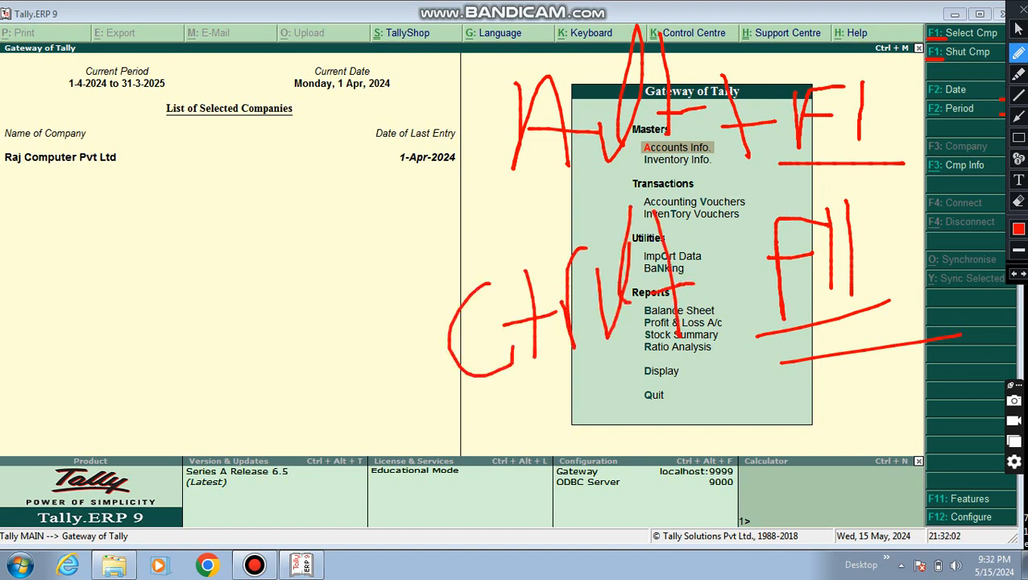
Erase all handwritten notes, leave drawing mode, and shut the company Raj Computer Pvt Ltd.
click(1018, 201)
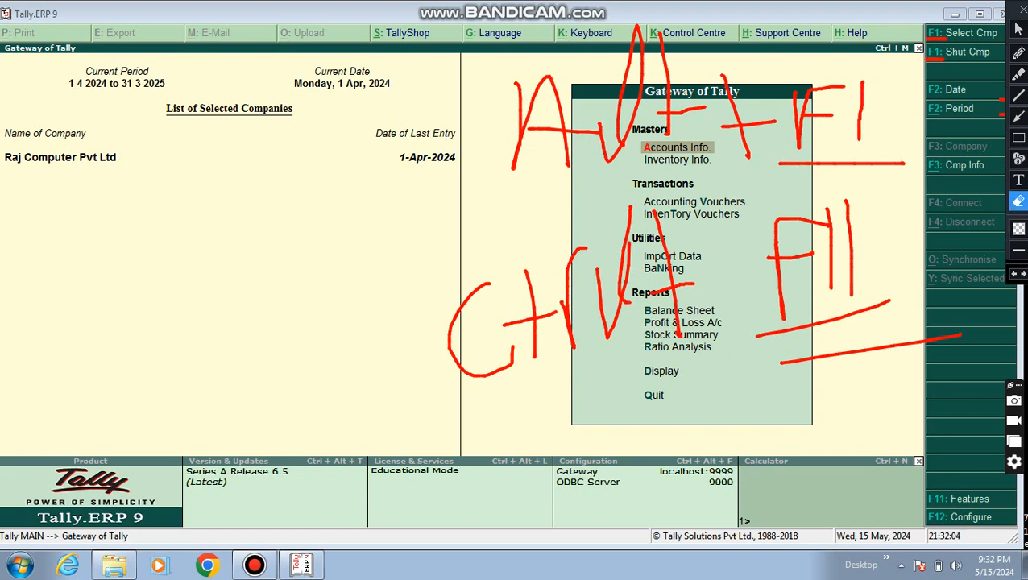
drag(931, 456, 1, 1)
drag(715, 2, 1024, 552)
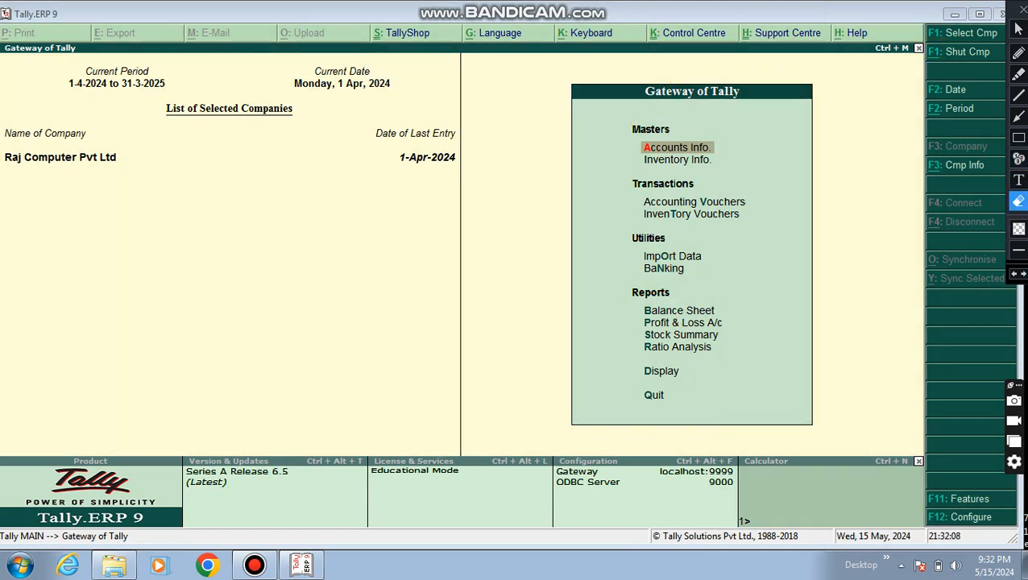
click(1018, 29)
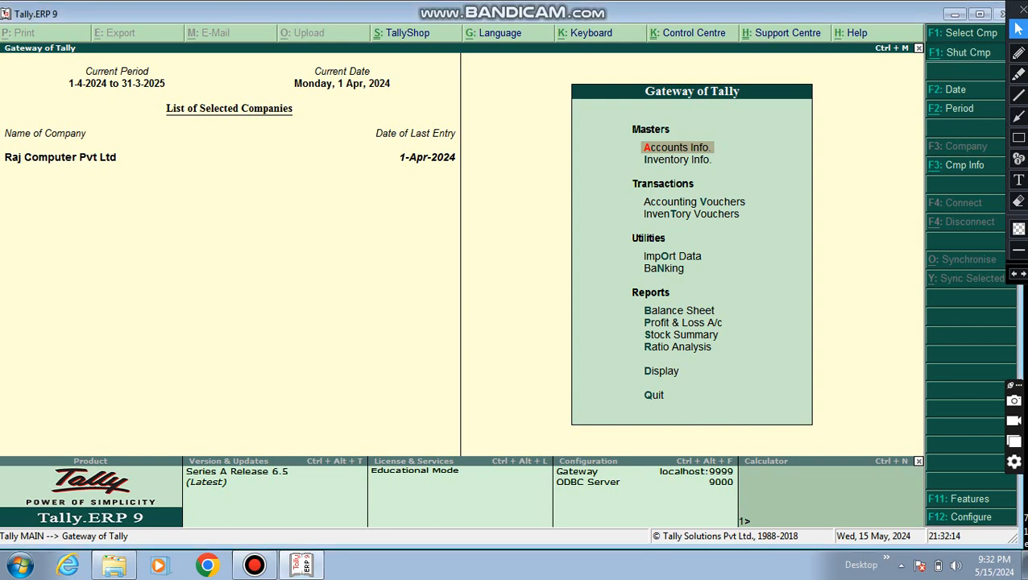
key(alt+F1)
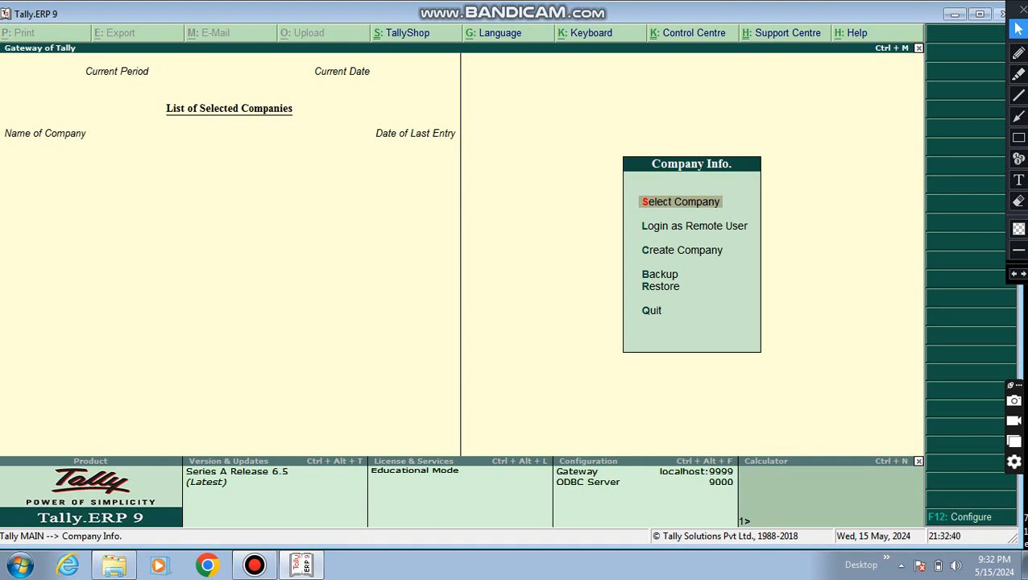
Draw arrows pointing to Backup and Restore in the Company Info menu.
click(1017, 52)
mouse_move(431, 368)
mouse_down()
mouse_move(617, 270)
mouse_move(600, 305)
mouse_up()
mouse_move(551, 393)
mouse_down()
mouse_move(652, 288)
mouse_move(641, 293)
mouse_move(659, 310)
mouse_up()
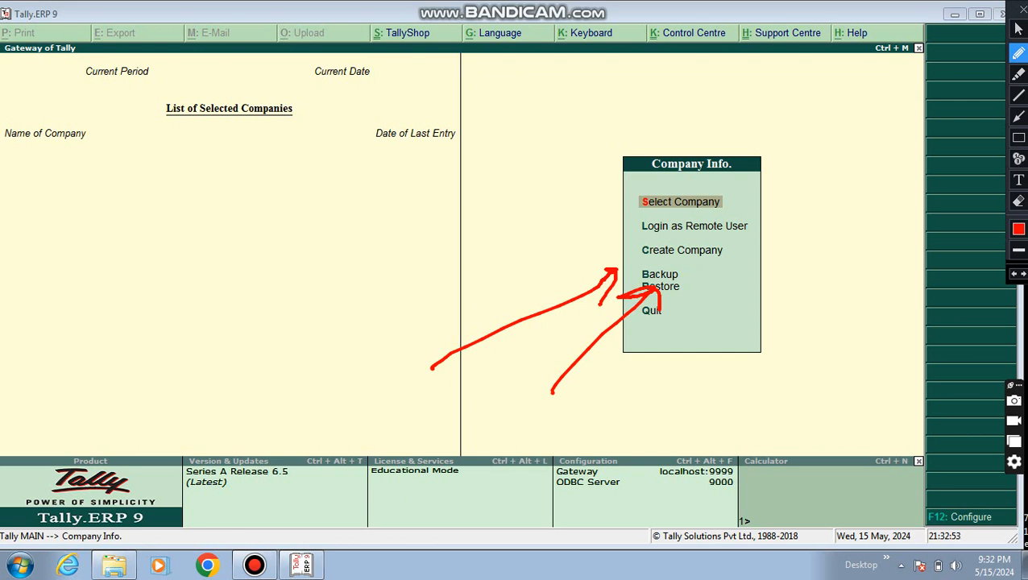
Erase both arrows, leave drawing mode, and open the Company Creation form.
click(1017, 202)
mouse_move(826, 383)
mouse_down()
mouse_move(771, 396)
mouse_move(1, 199)
mouse_up()
mouse_move(438, 225)
mouse_down()
mouse_move(493, 339)
mouse_move(592, 424)
mouse_up()
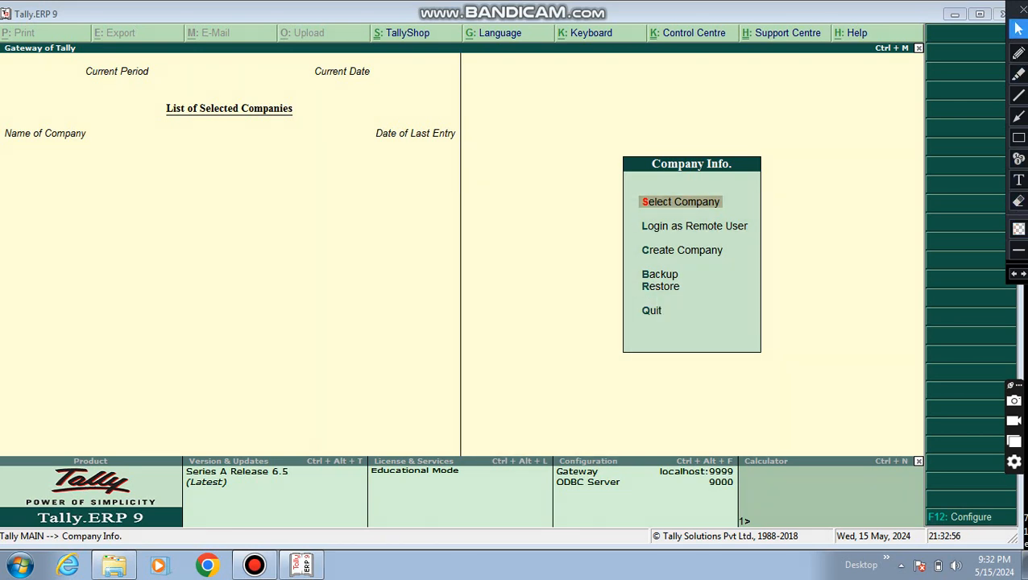
key(Down)
key(Down)
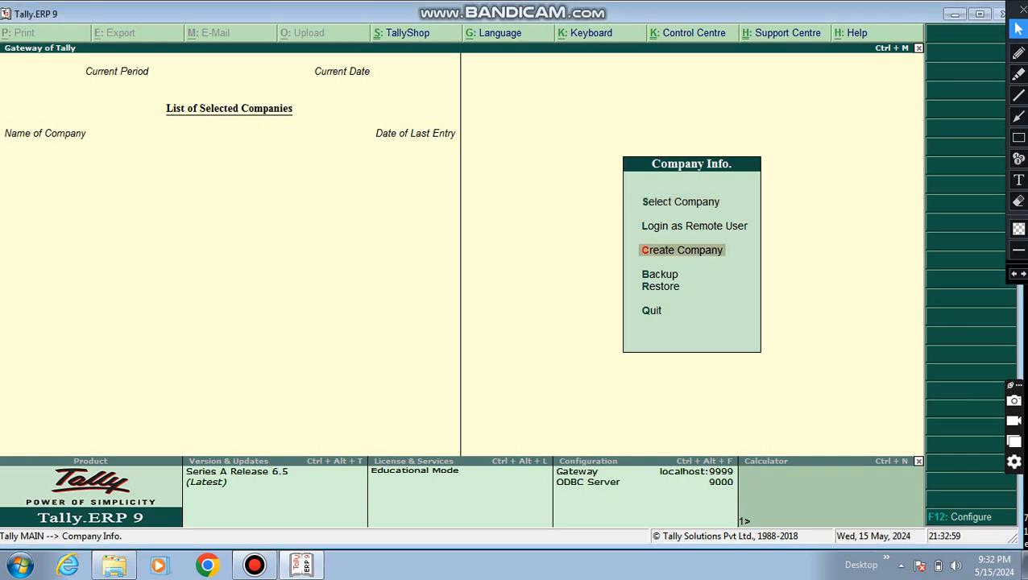
key(Return)
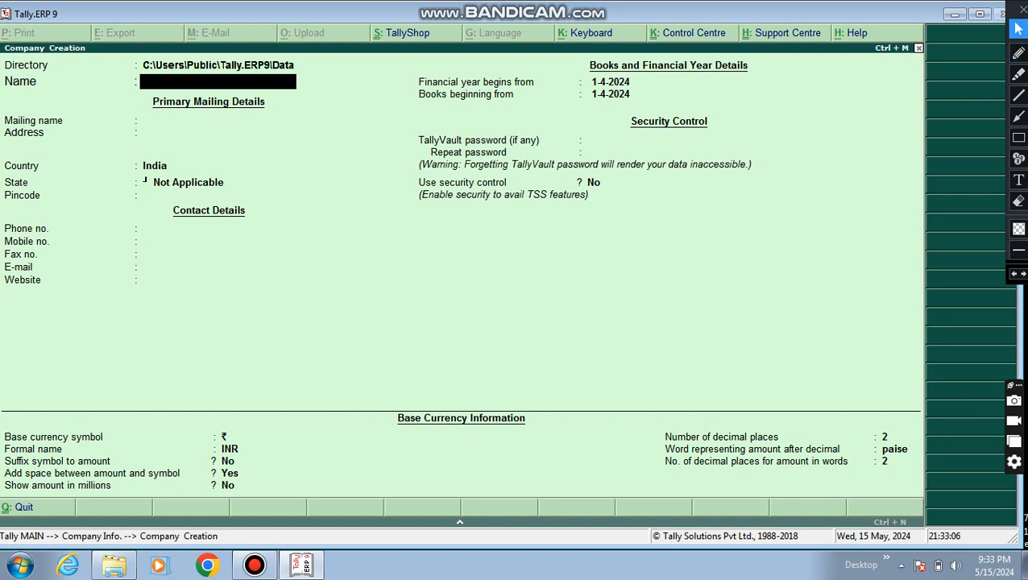
Name the new company Acc and accept the same mailing name.
text(Acc)
key(Return)
key(Return)
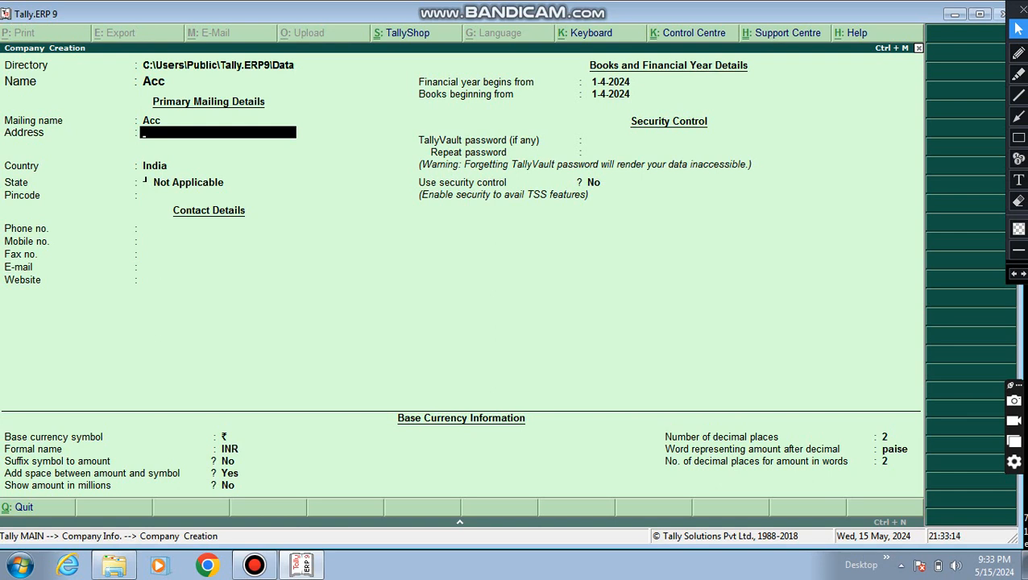
Enter the company's postal address on three lines of the mailing details.
text(Bah (Agra))
key(Return)
text(283104)
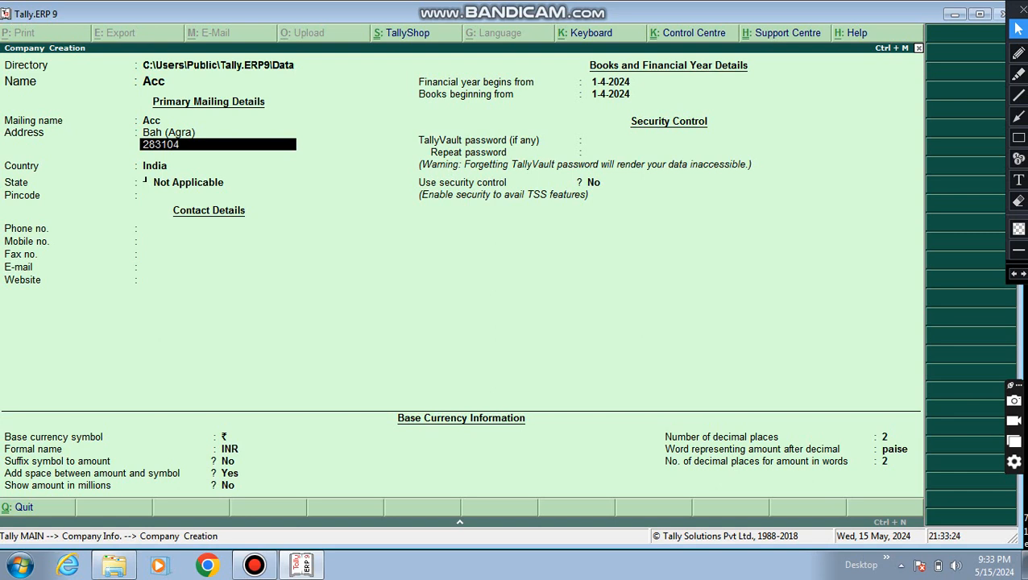
key(Return)
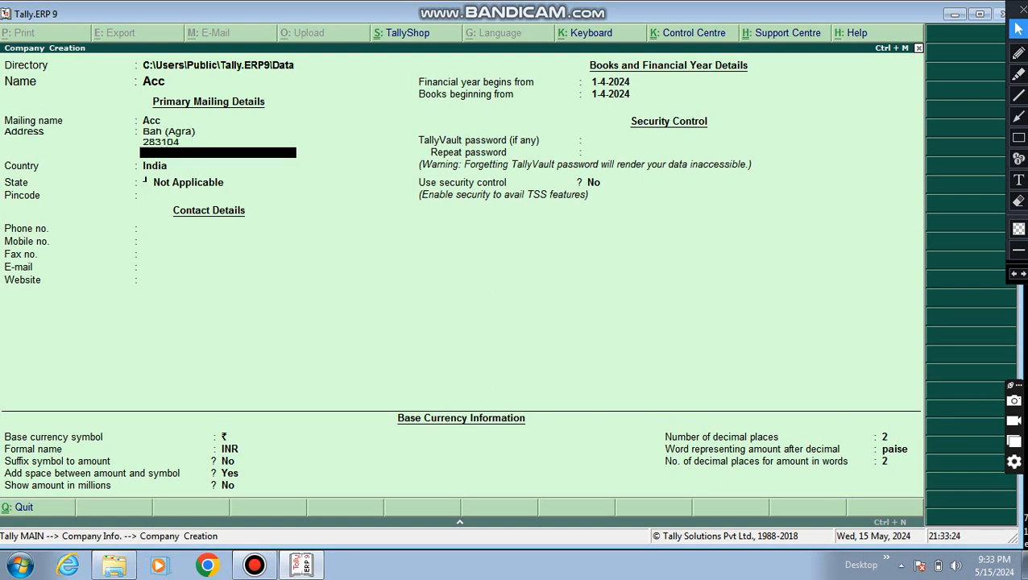
text(Up)
key(Return)
key(Return)
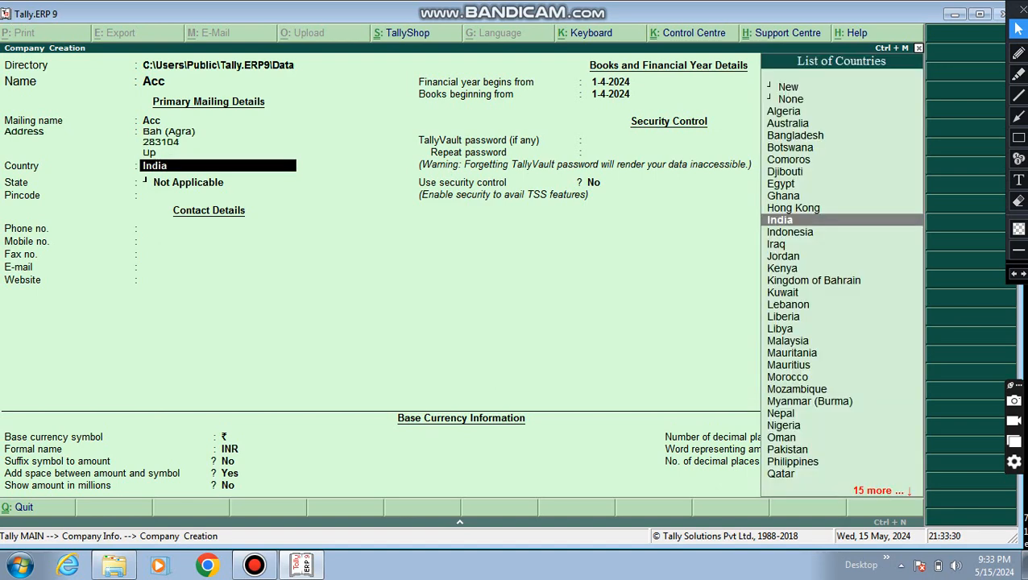
Keep India as the company's country and set the state to Uttar Pradesh.
key(Return)
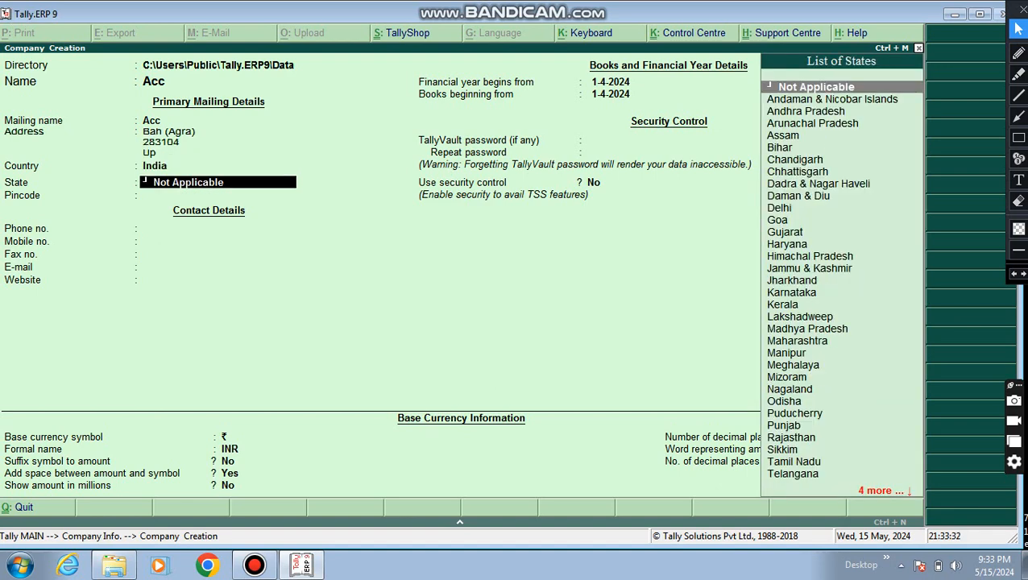
text(U)
key(Down)
key(Down)
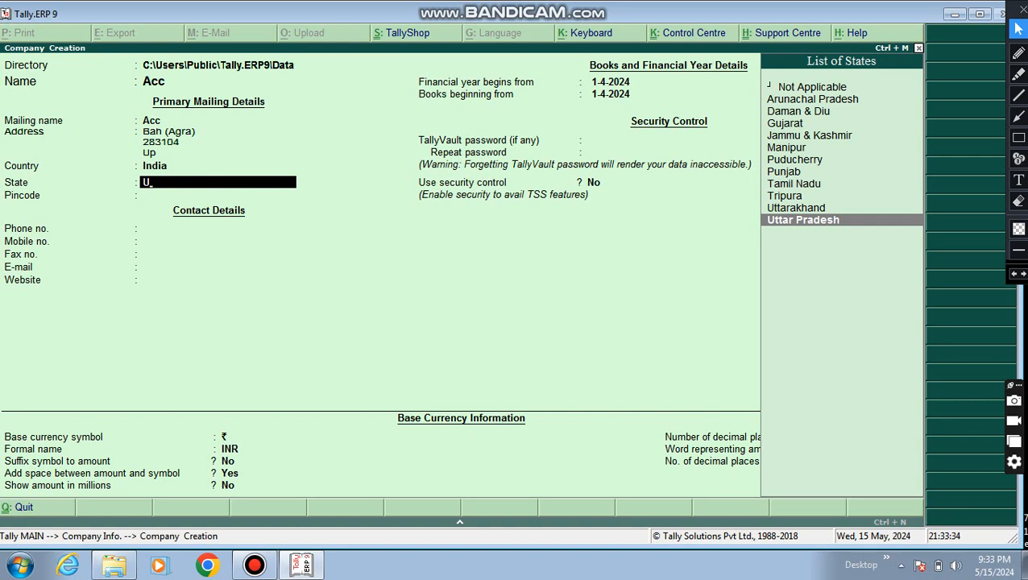
key(Return)
Accept Uttar Pradesh as the state and leave the pincode and all contact details blank.
key(Return)
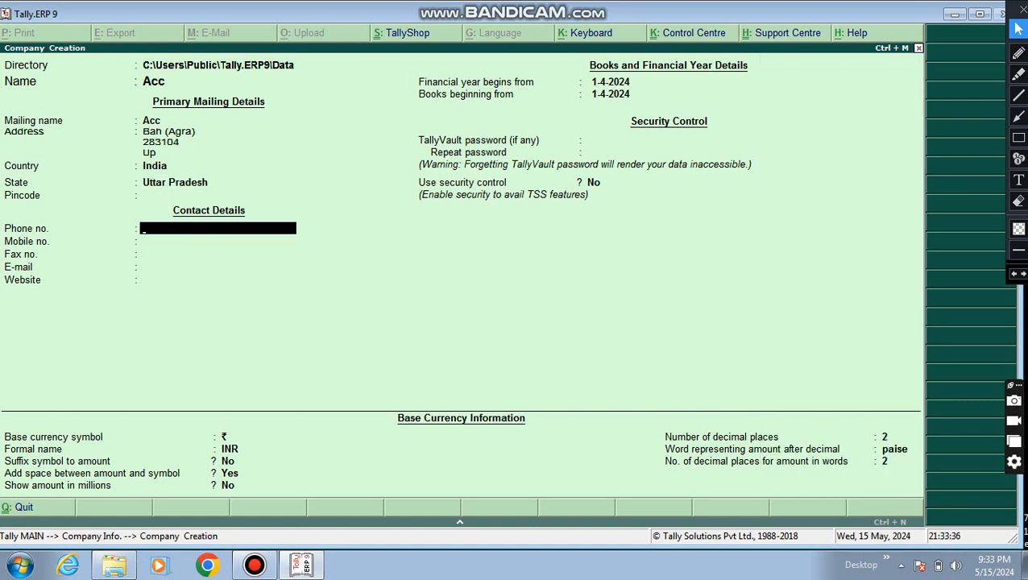
key(Return)
key(Return)
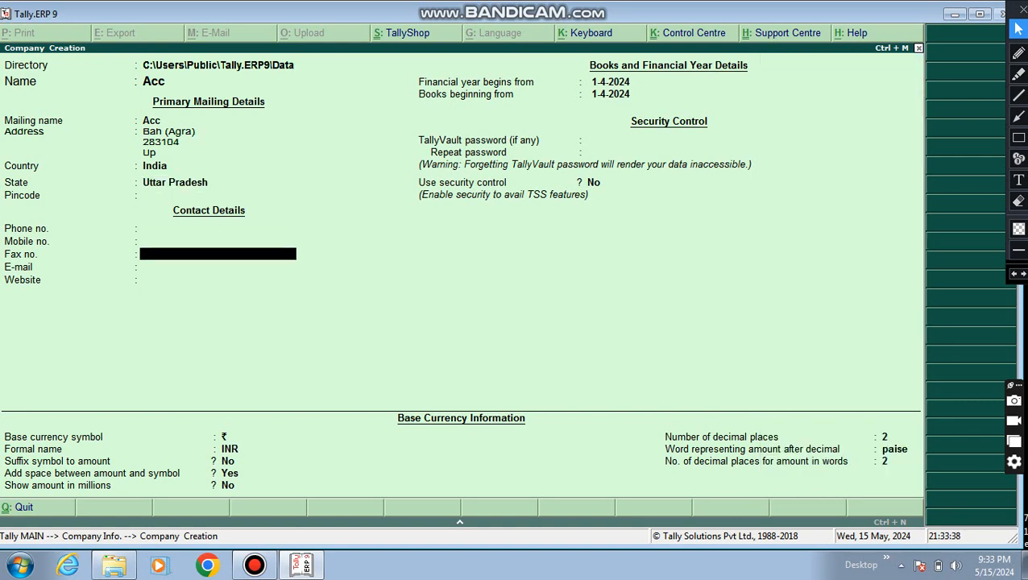
key(Return)
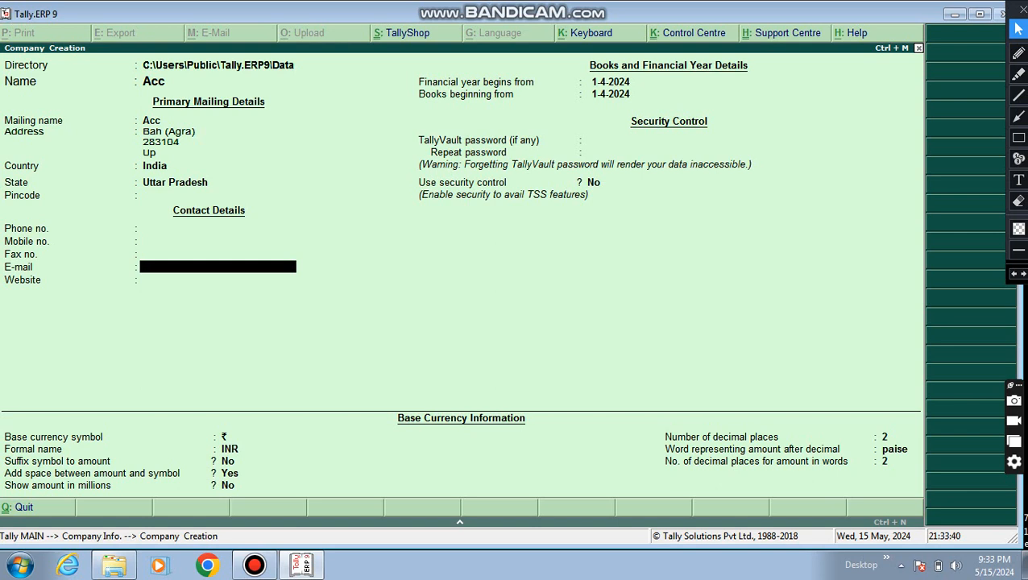
key(Return)
key(Return)
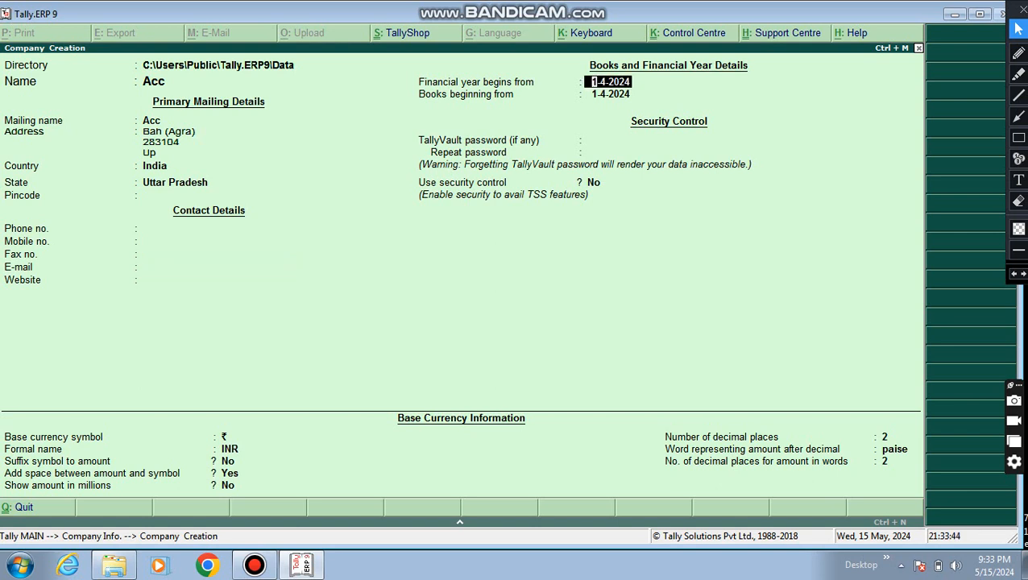
Annotate the financial year and books beginning dates with a red arrow, underlines and a loop, and clear the markings.
click(1018, 54)
mouse_move(366, 89)
mouse_down()
mouse_move(450, 69)
mouse_move(401, 89)
mouse_up()
drag(564, 87, 680, 80)
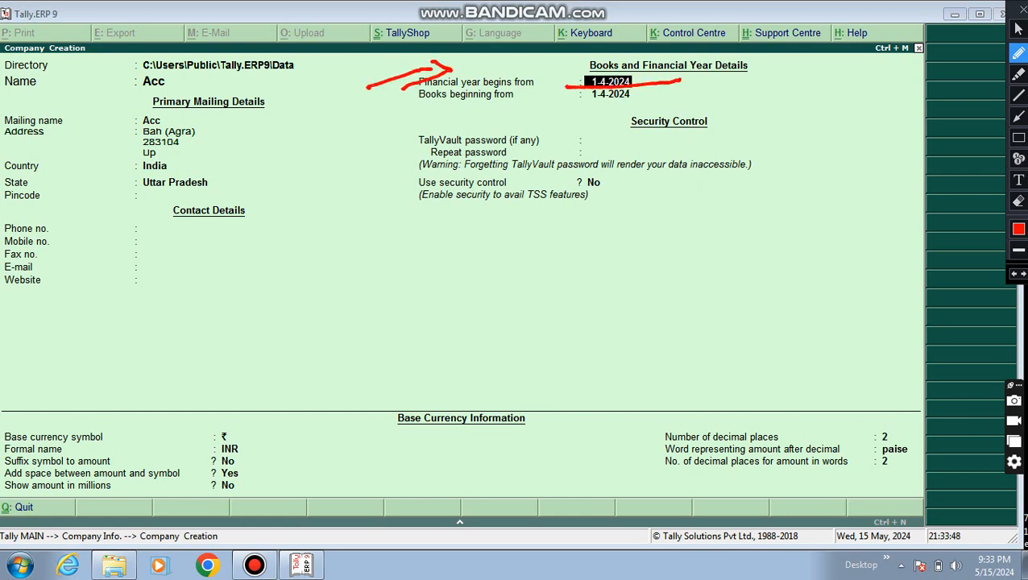
drag(415, 105, 512, 94)
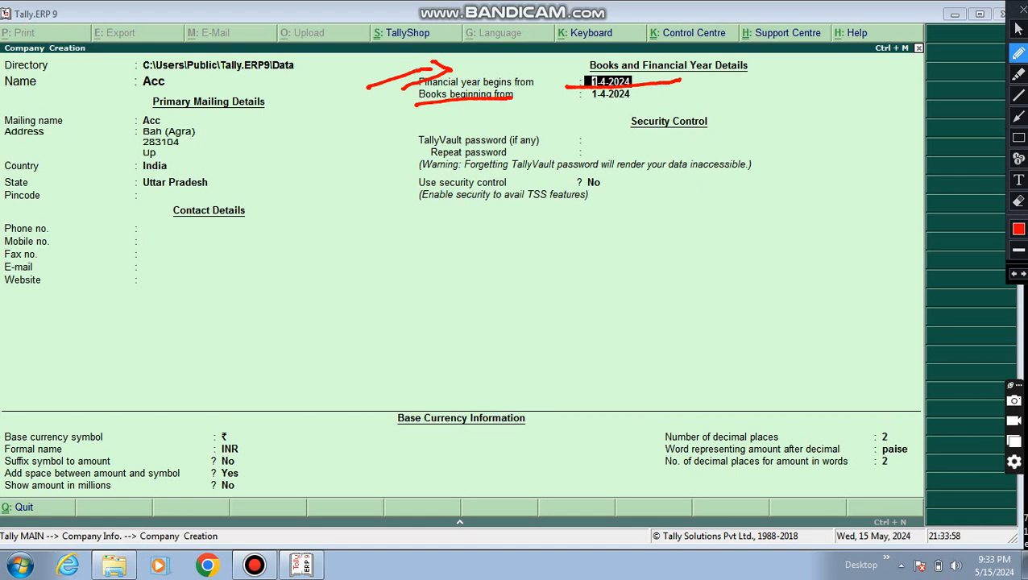
drag(558, 111, 697, 99)
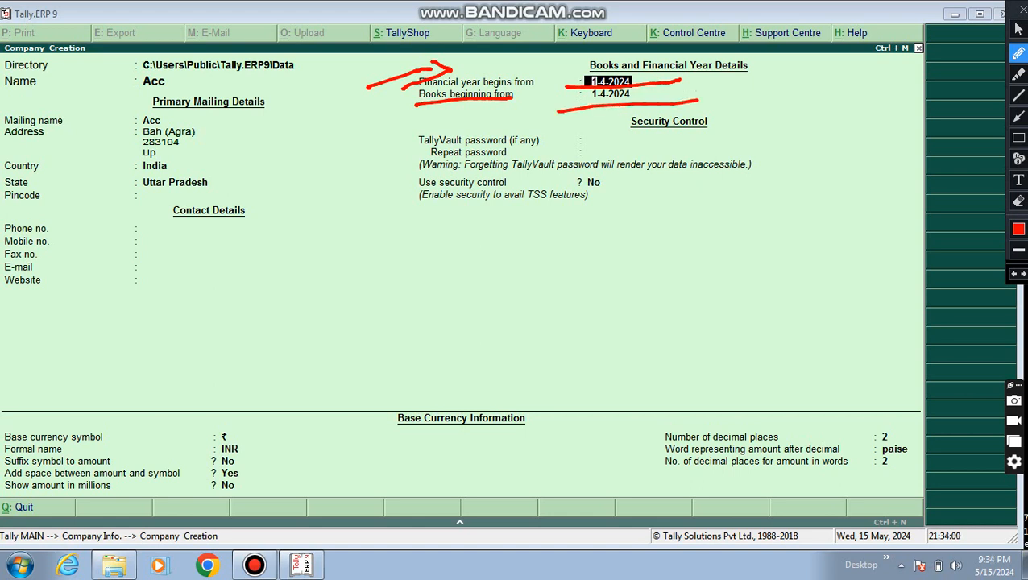
mouse_move(608, 113)
mouse_down()
mouse_move(773, 25)
mouse_move(579, 119)
mouse_up()
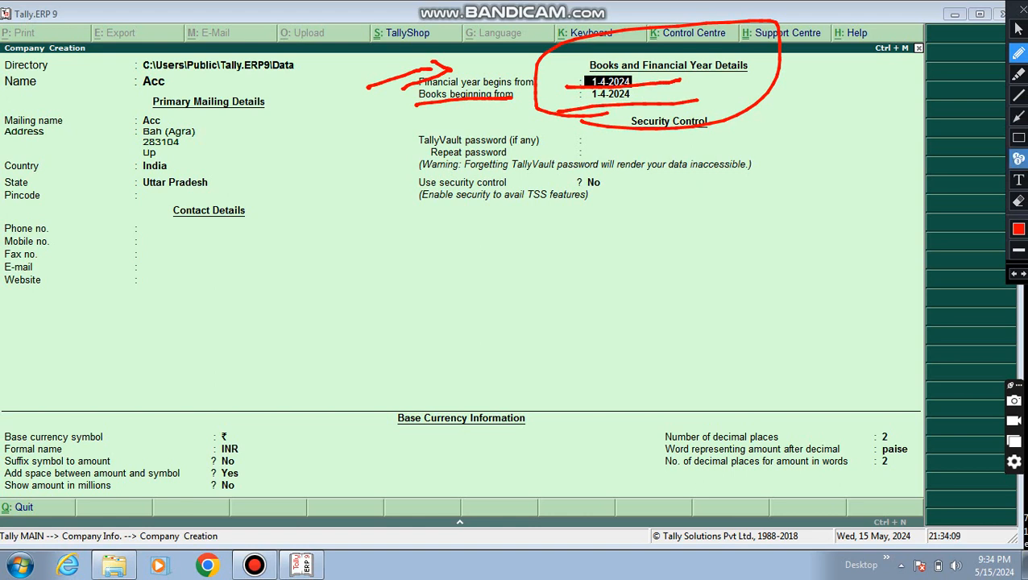
click(1018, 200)
click(1018, 28)
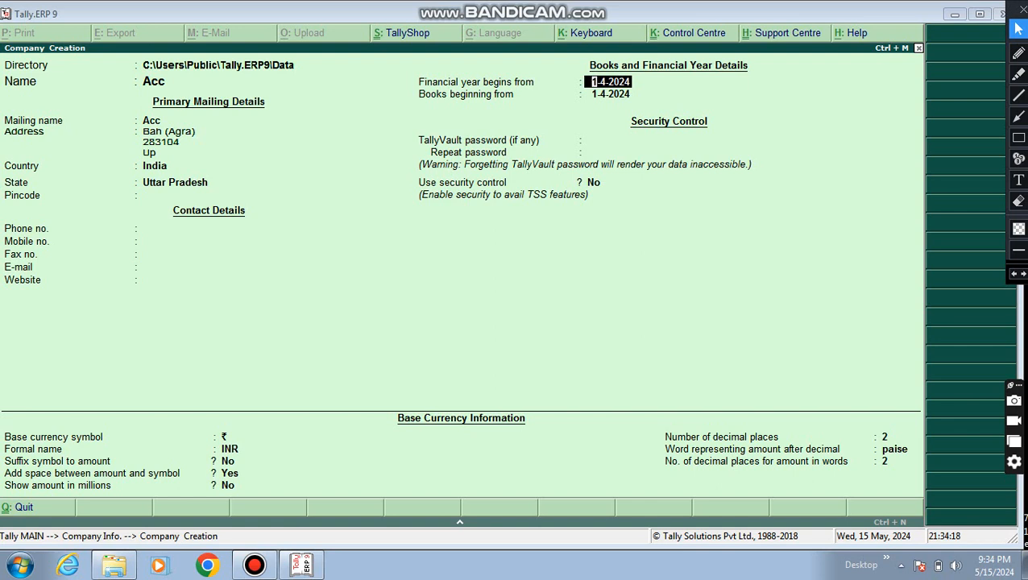
Keep both starting dates at 1-4-2024 and turn on security control without setting a TallyVault password.
key(Return)
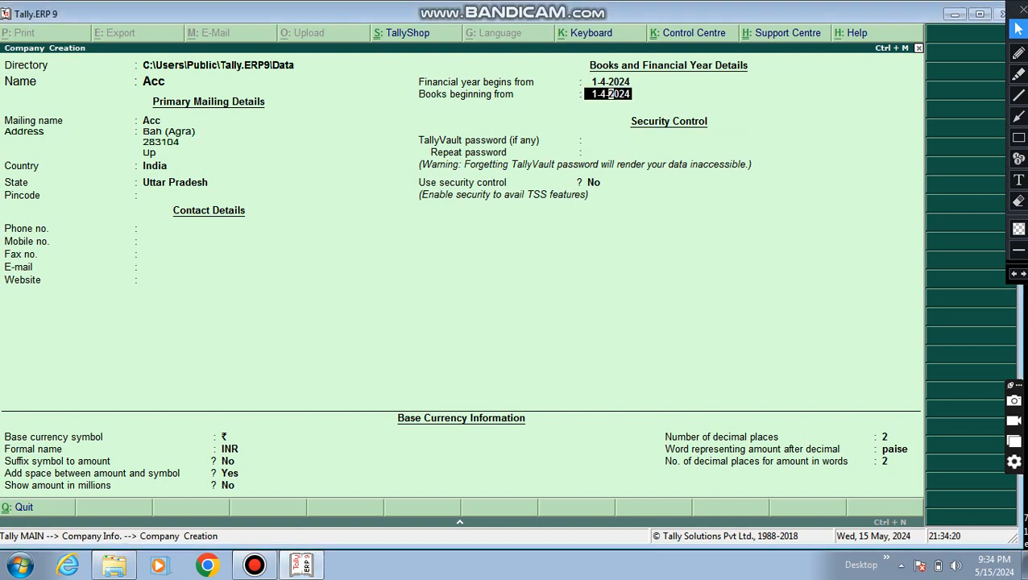
key(Return)
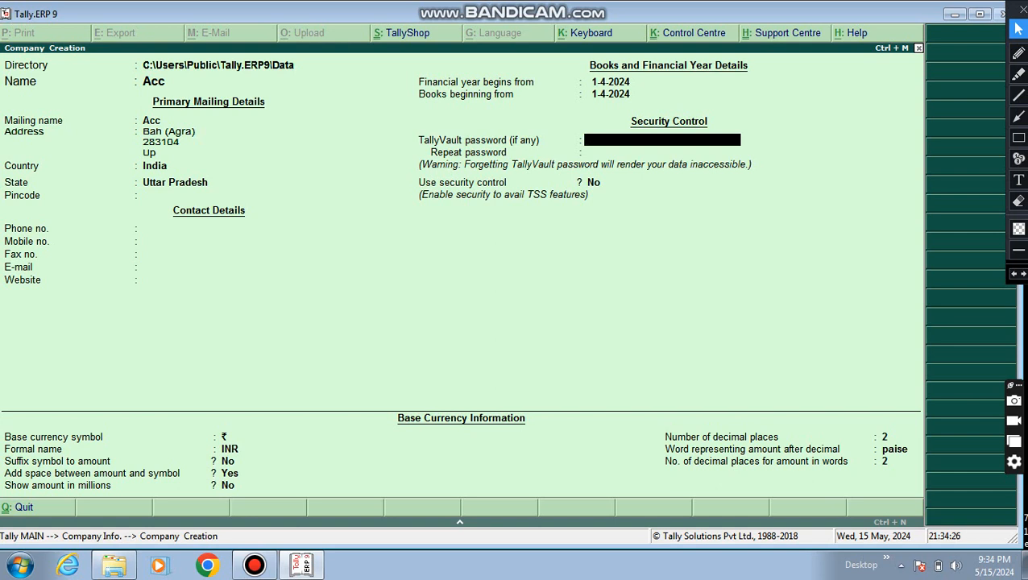
key(Return)
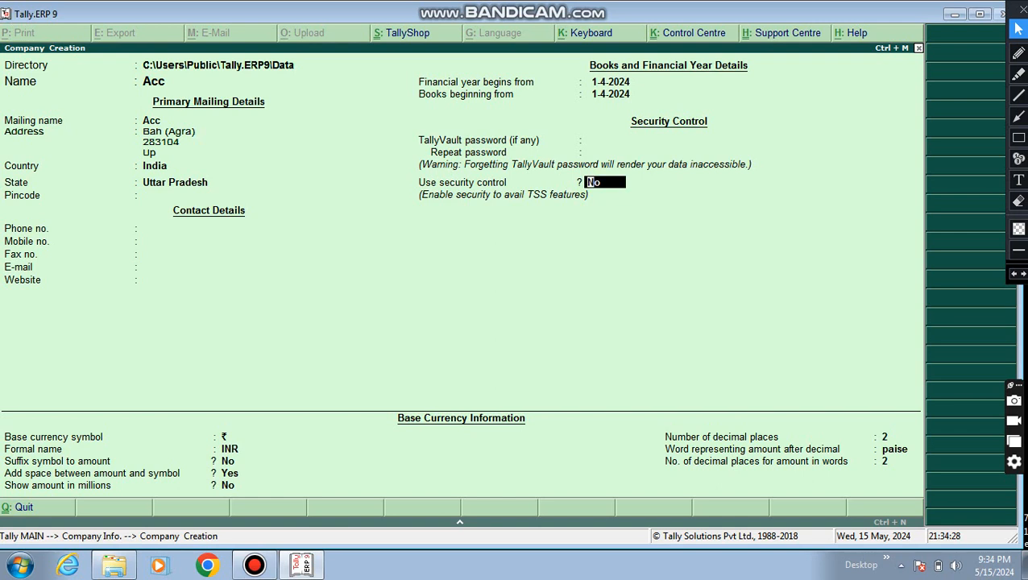
text(y)
key(Return)
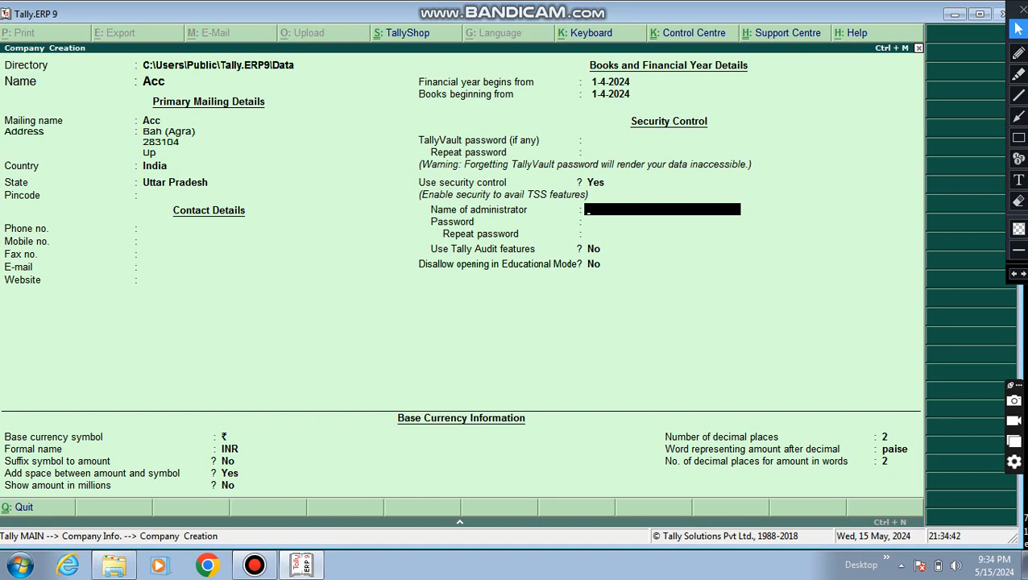
Draw red arrows at the administrator name and password fields, and erase them.
click(1018, 54)
mouse_move(379, 222)
mouse_down()
mouse_move(424, 204)
mouse_move(414, 226)
mouse_move(435, 213)
mouse_move(422, 226)
mouse_up()
mouse_move(369, 272)
mouse_down()
mouse_move(438, 241)
mouse_move(426, 254)
mouse_up()
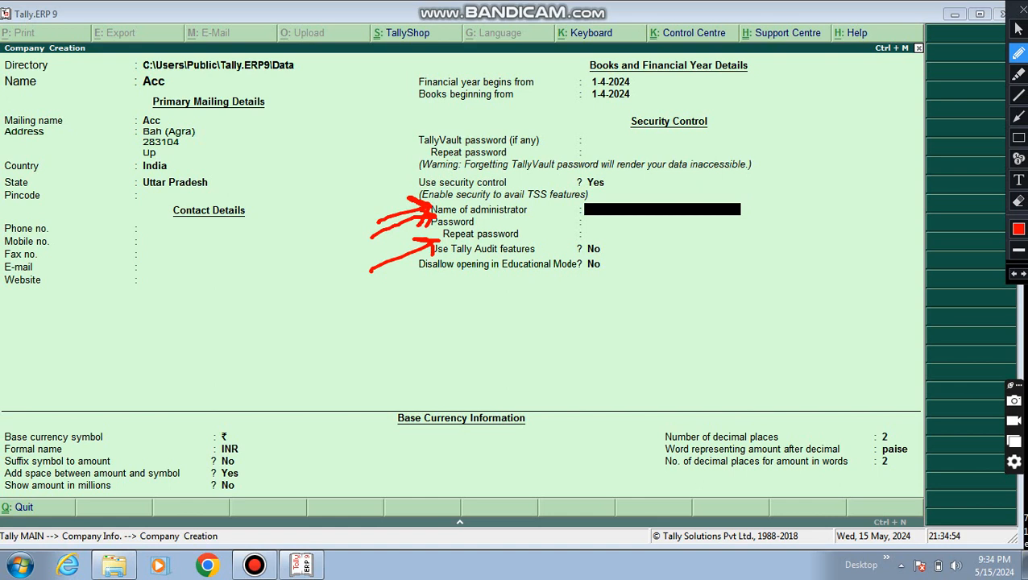
click(1018, 201)
mouse_move(781, 414)
mouse_down()
mouse_move(341, 295)
mouse_move(5, 179)
mouse_up()
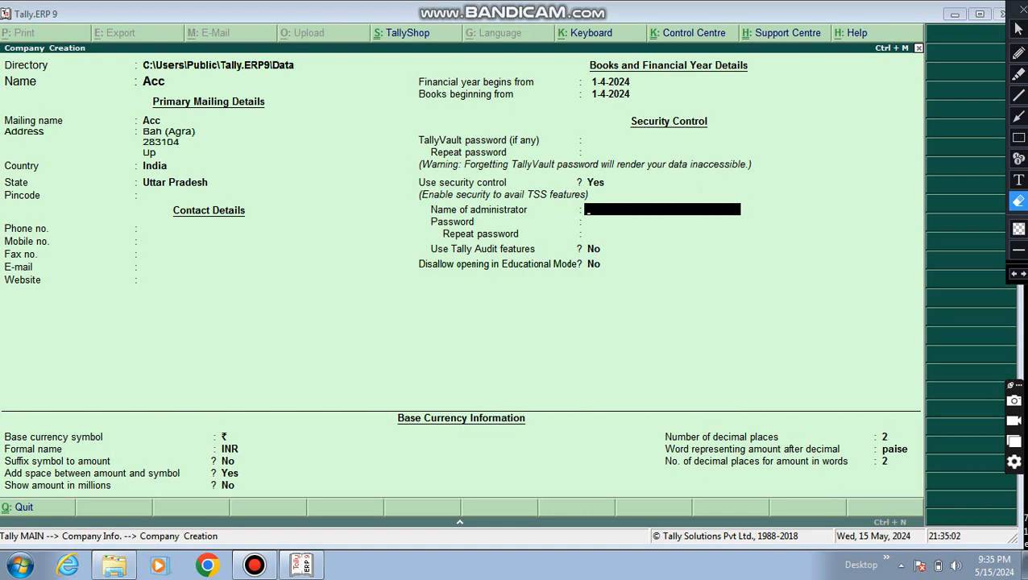
Name the administrator ACC and enter the administrator password in both the Password and Repeat password fields.
text(ACC)
key(Return)
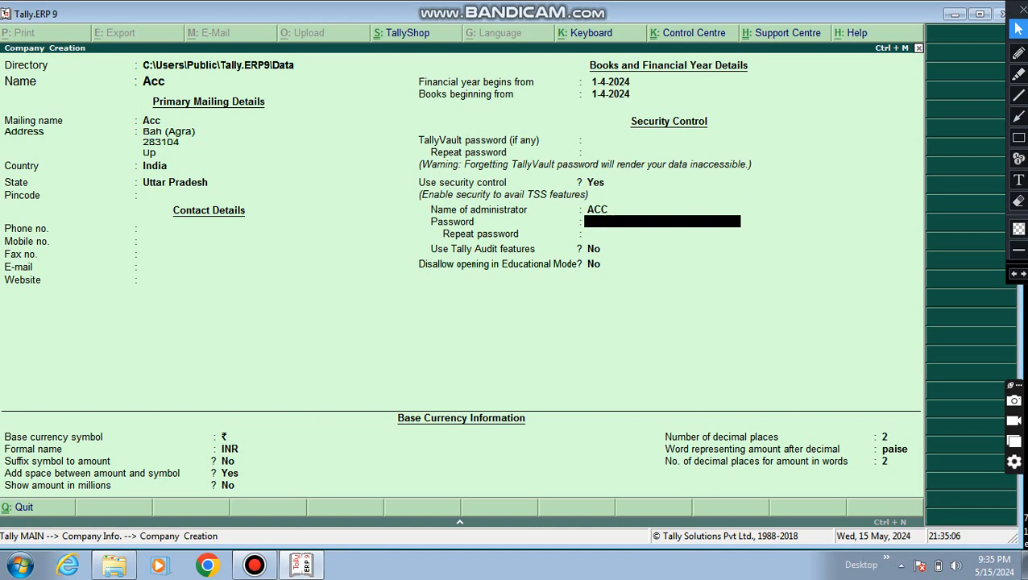
text(***)
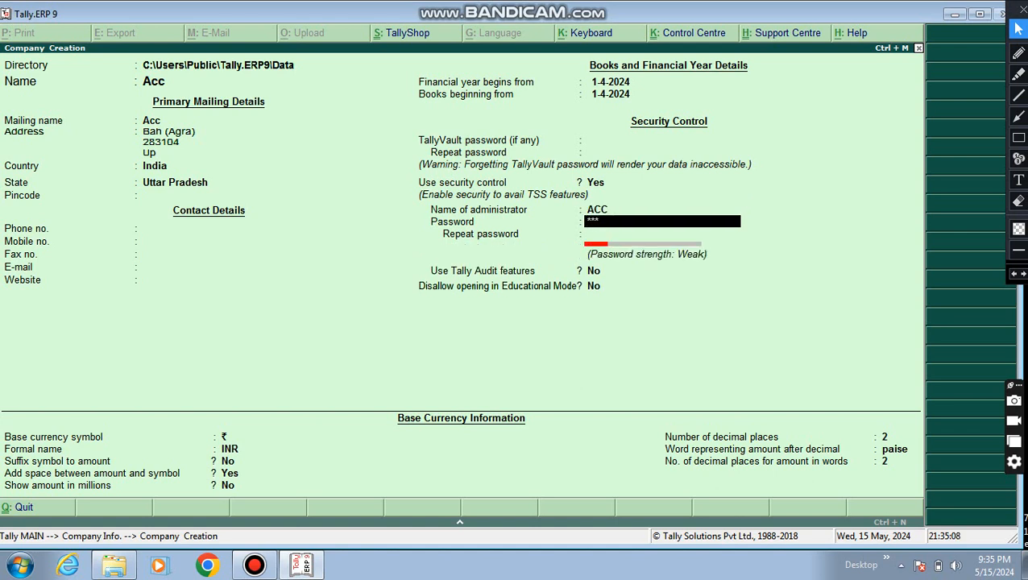
key(Return)
key(Return)
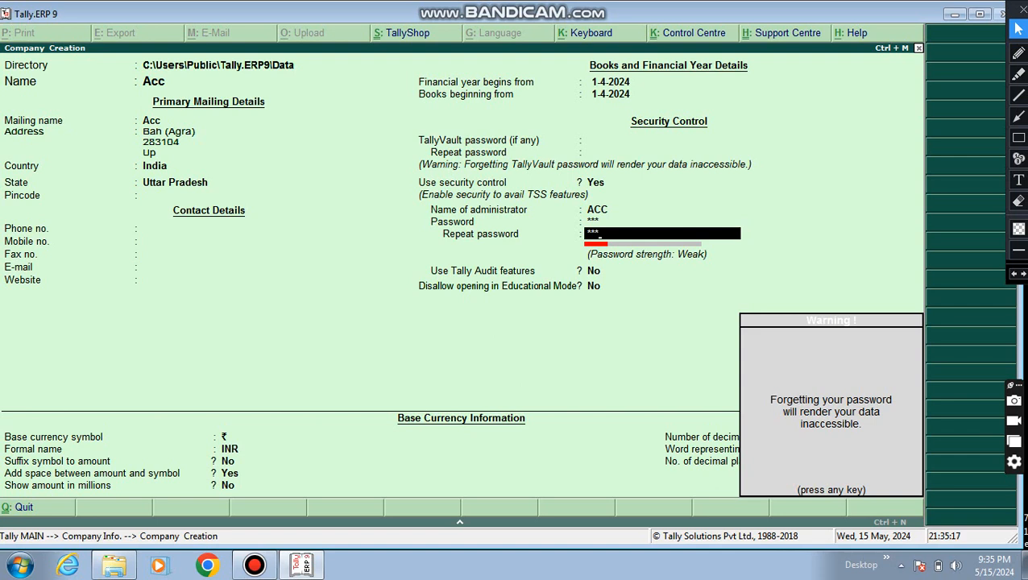
key(Return)
Go back and replace the administrator password with a longer one, repeating it for confirmation.
key(Up)
key(Up)
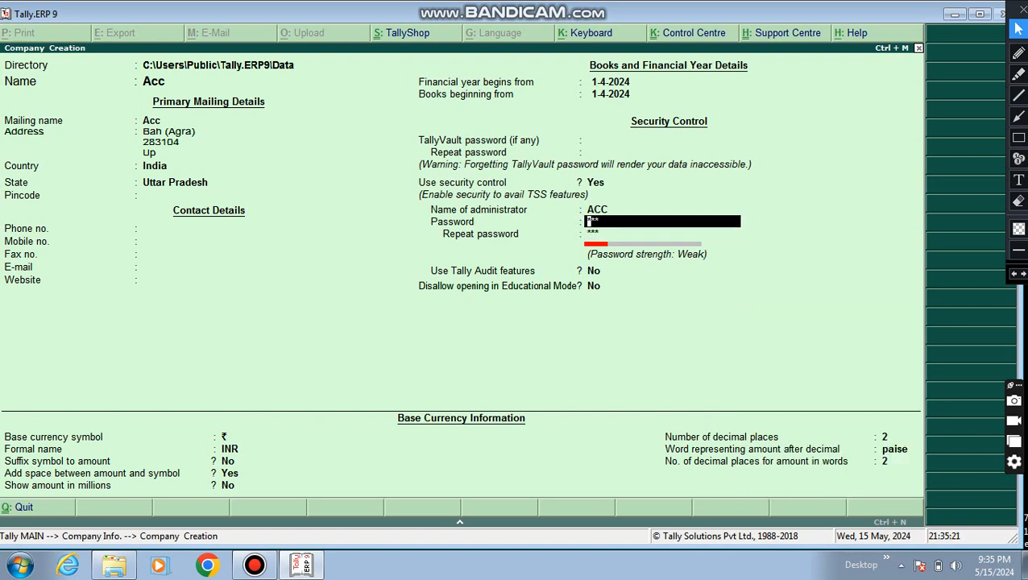
text(*****)
key(Return)
text(***)
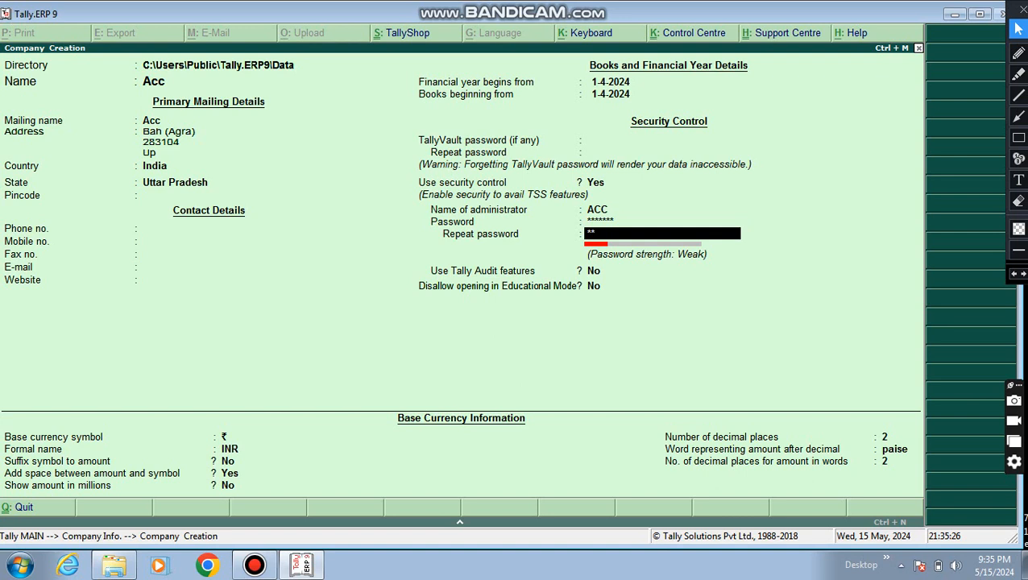
text(***)
key(Return)
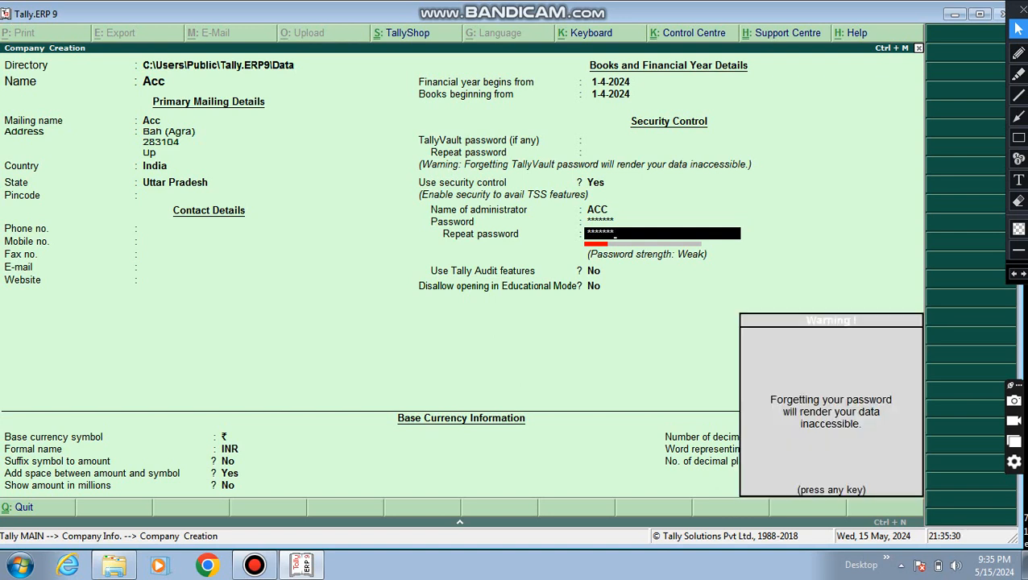
key(Return)
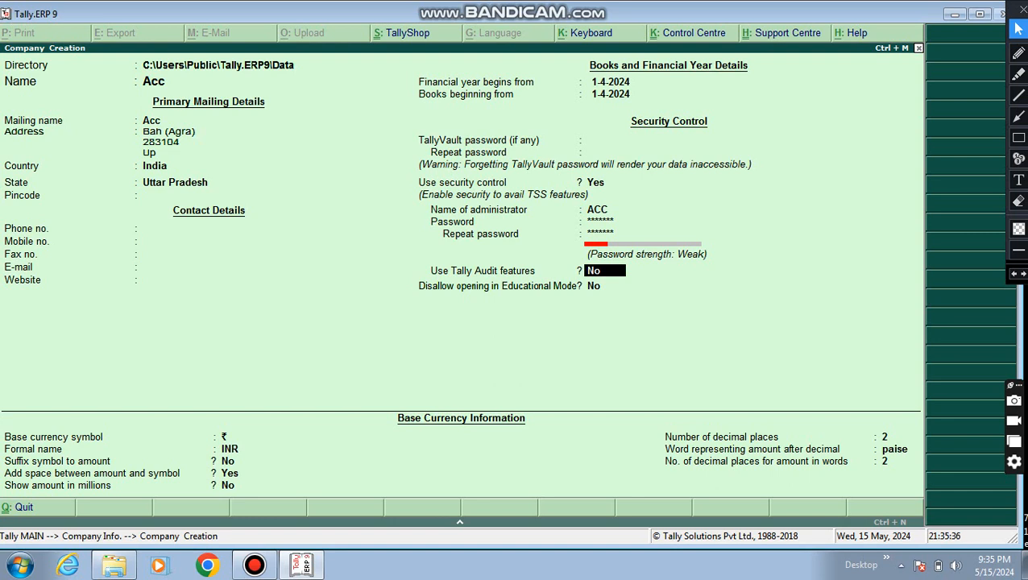
Keep Use Tally Audit features and Disallow opening in Educational Mode set to No.
key(Return)
key(Return)
key(Return)
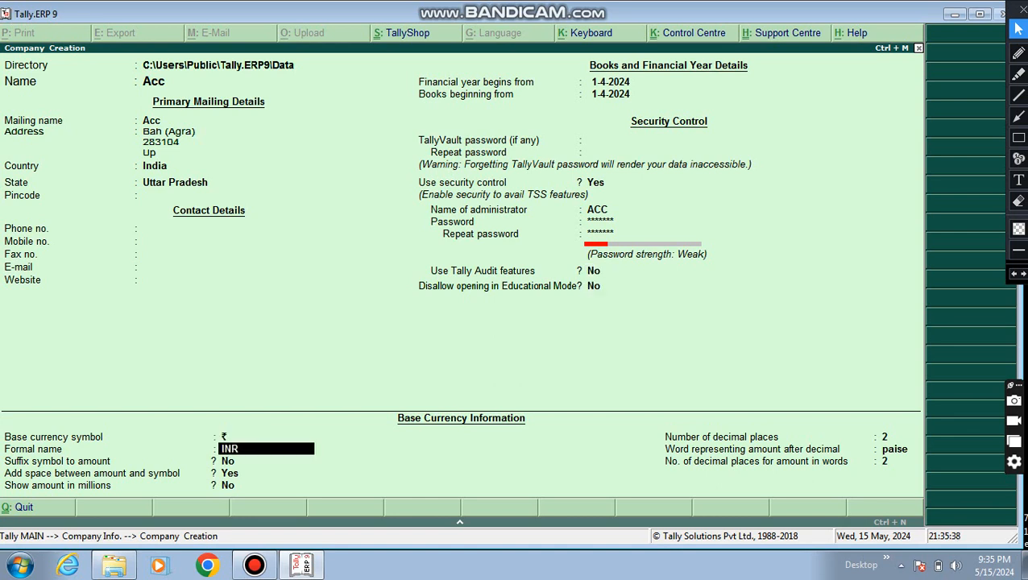
Return to the base currency symbol, mark it with a red freehand arrow, and leave drawing mode.
key(BackSpace)
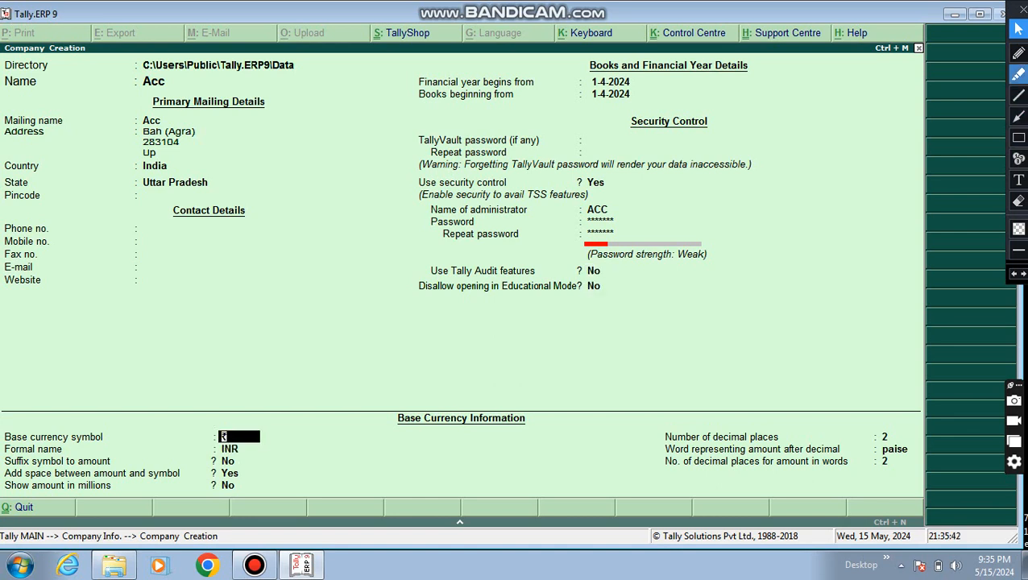
click(1017, 52)
mouse_move(179, 441)
mouse_down()
mouse_move(198, 420)
mouse_move(203, 455)
mouse_up()
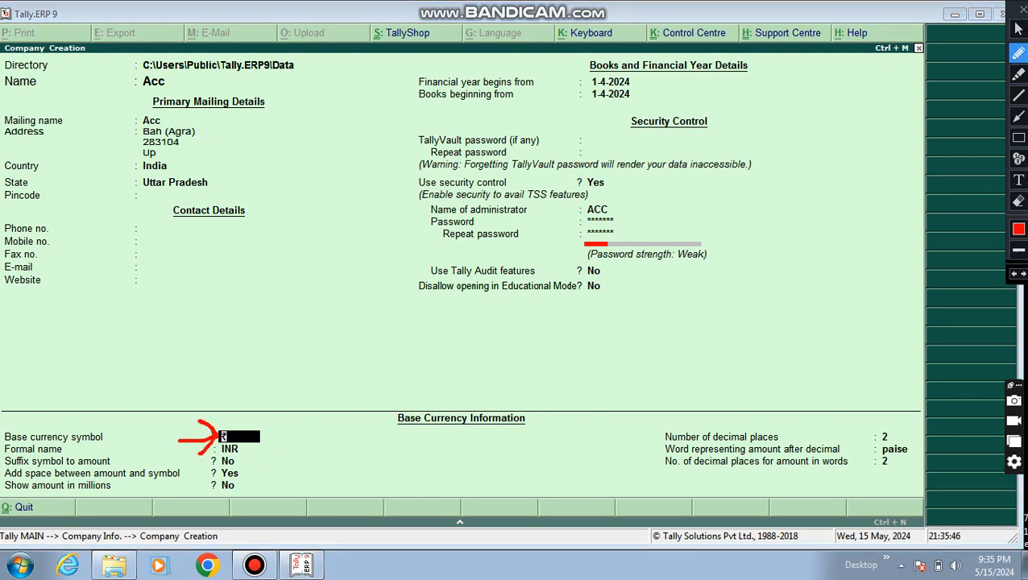
click(1018, 28)
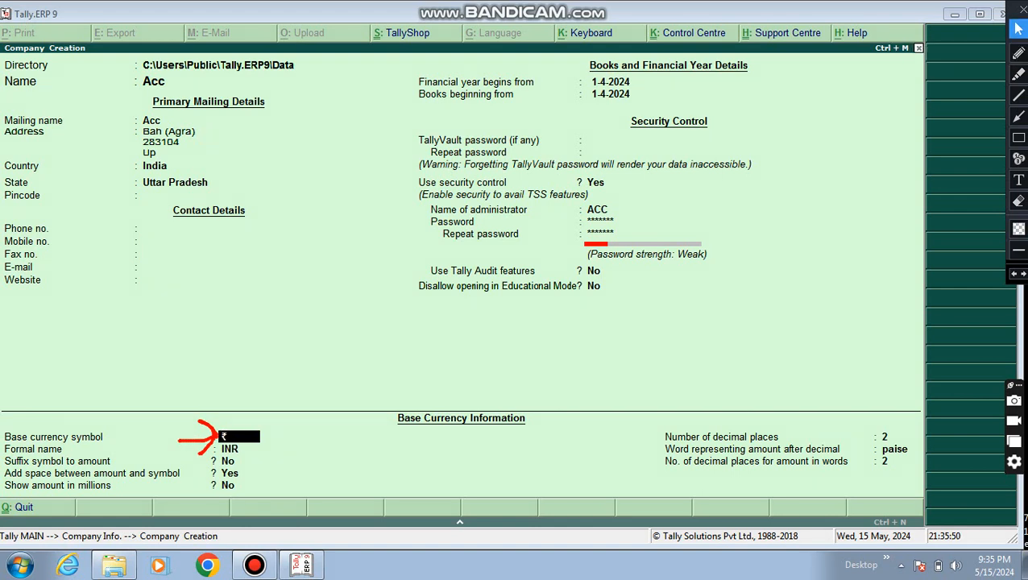
Keep ₹ and INR as the base currency, with no suffixed symbol, a space before amounts, and no display in millions.
key(Return)
key(Return)
key(Return)
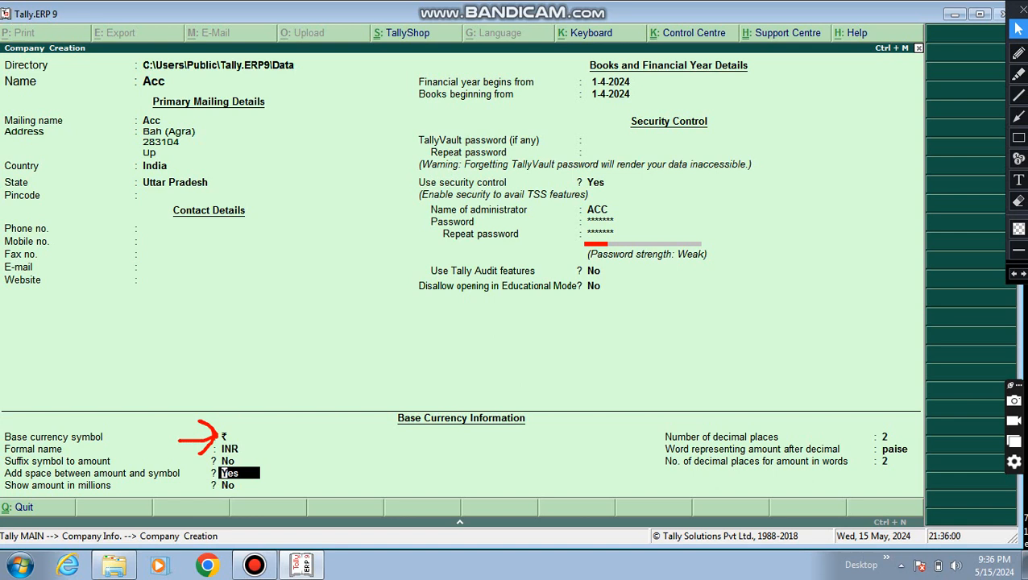
key(Return)
key(Return)
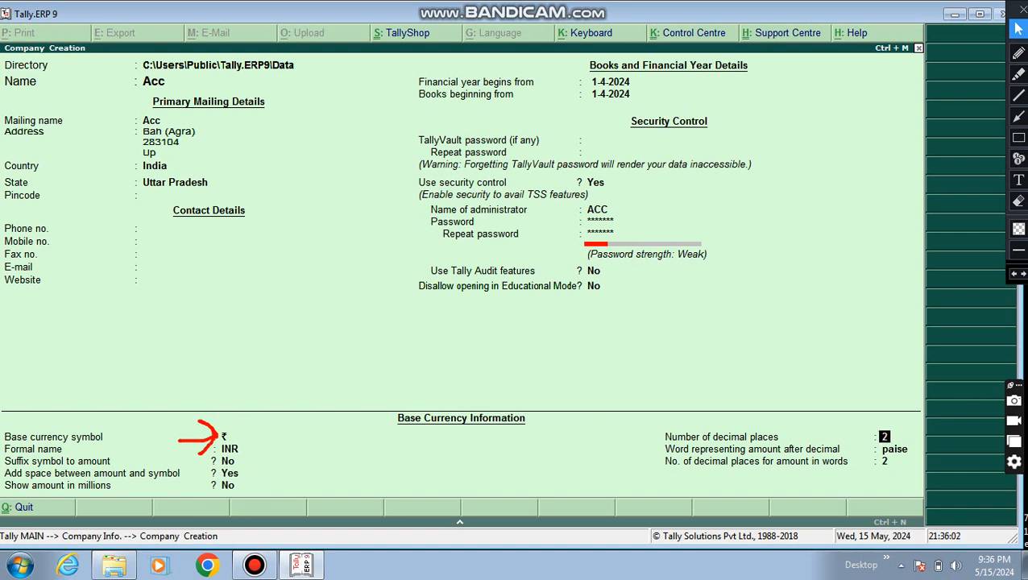